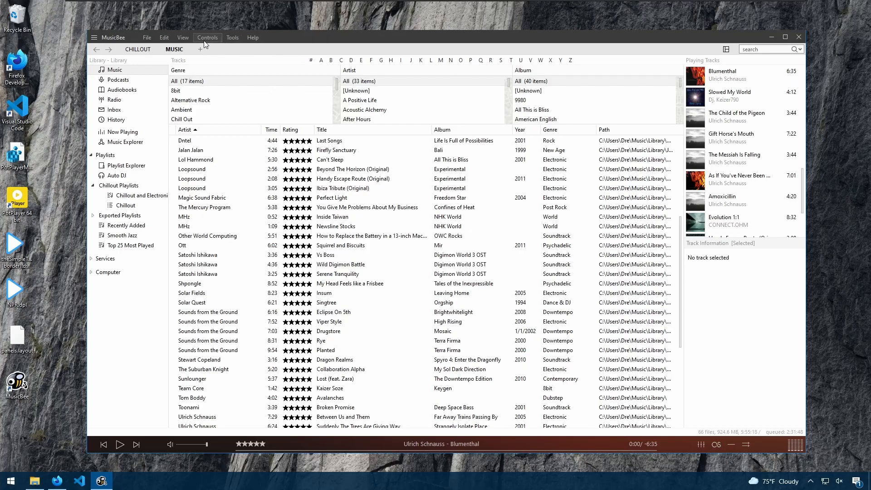
Reach the Layout (1) page of MusicBee's preferences.
click(183, 37)
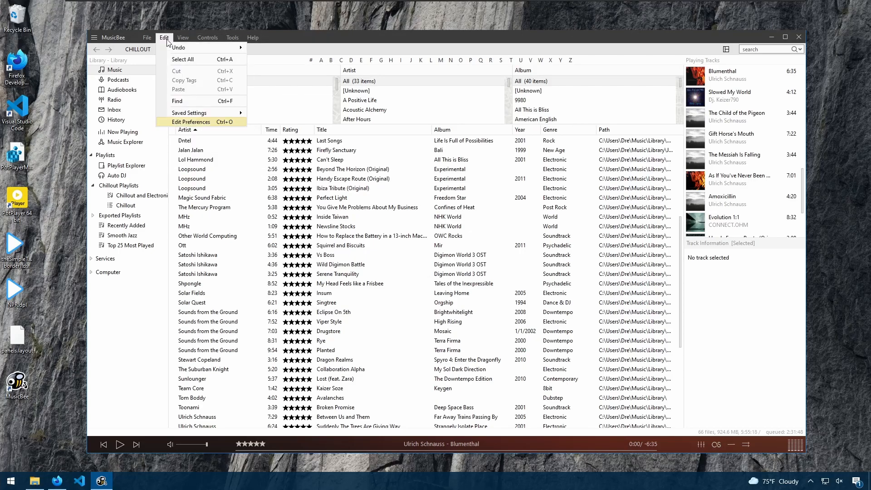
click(191, 122)
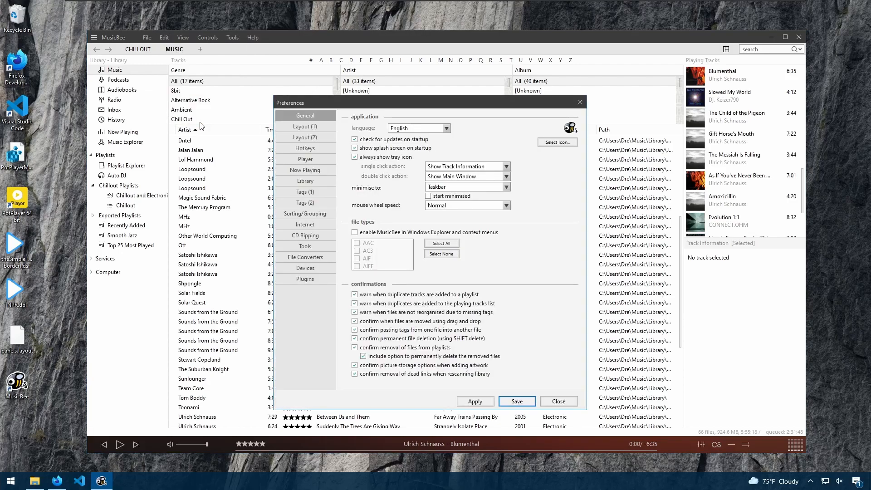
click(326, 126)
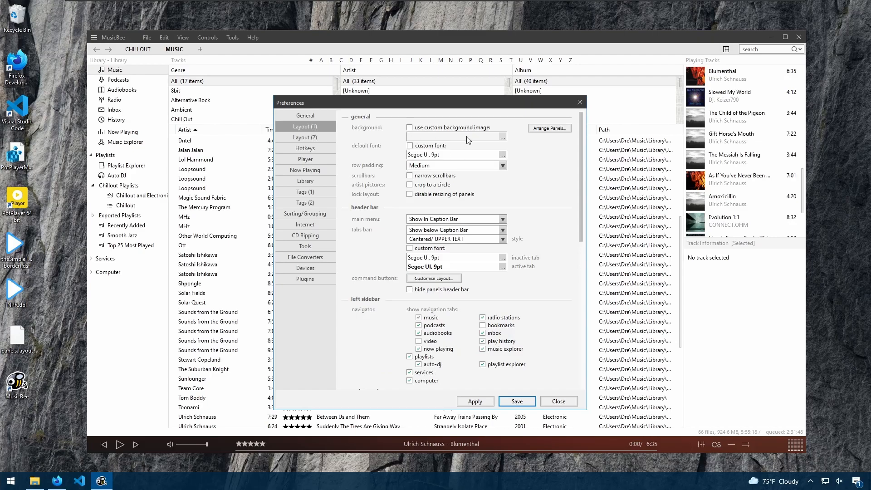
Enable a custom background image using Skins.jpg and restart to apply it.
click(409, 128)
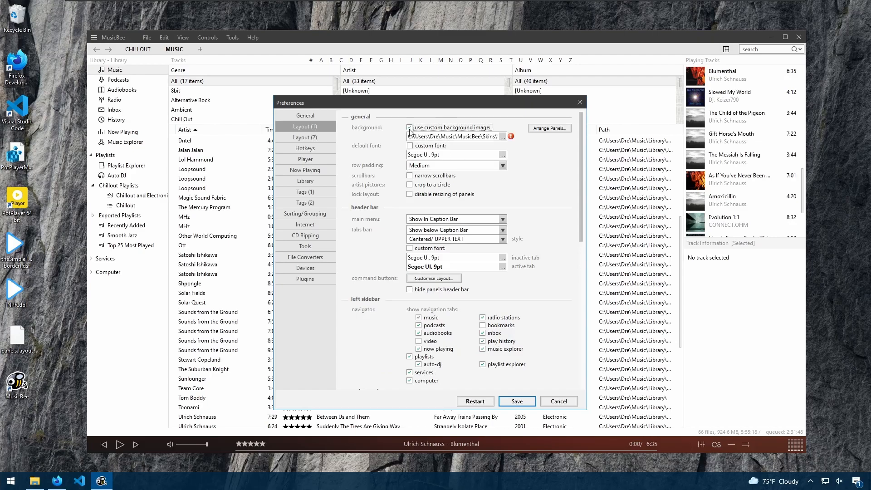
click(503, 137)
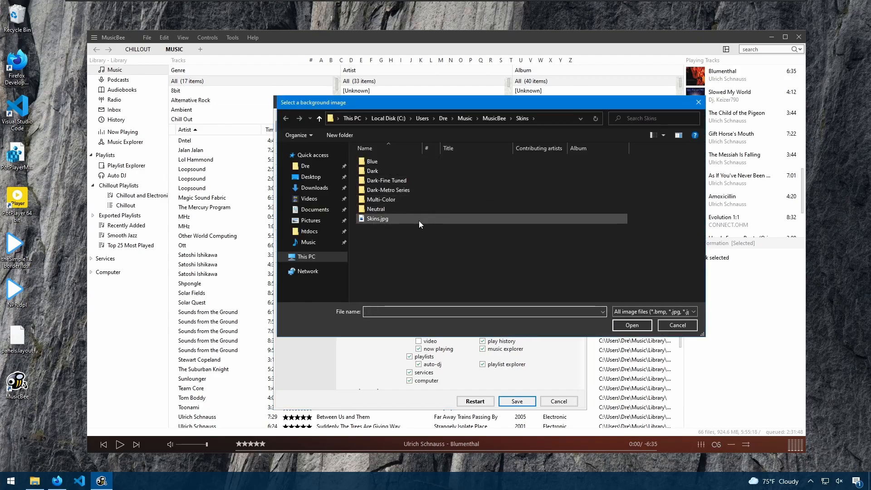
mouse_move(378, 219)
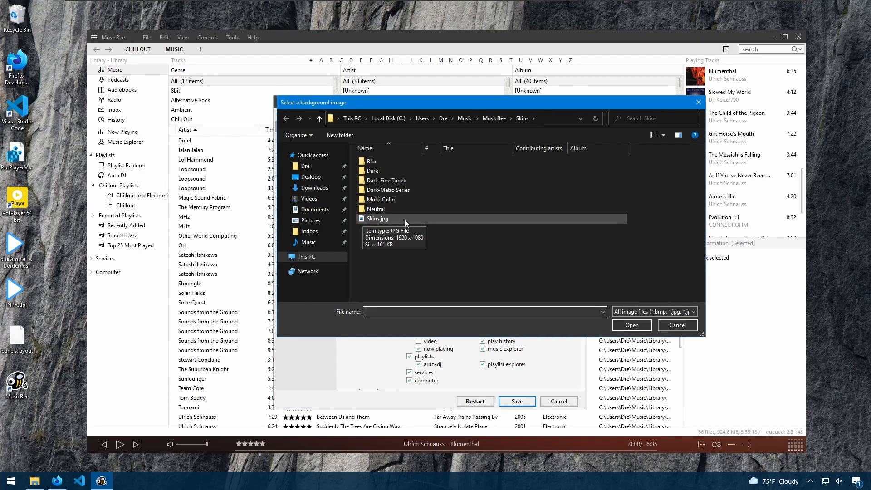
double_click(405, 220)
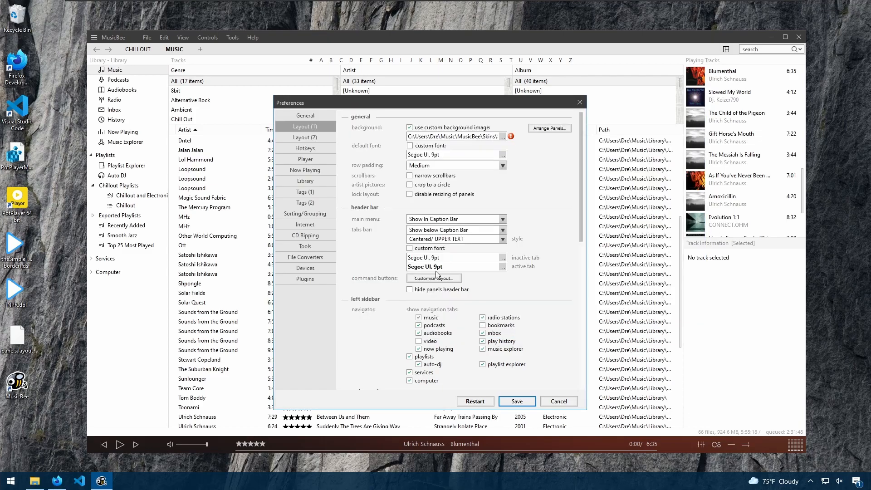
click(469, 401)
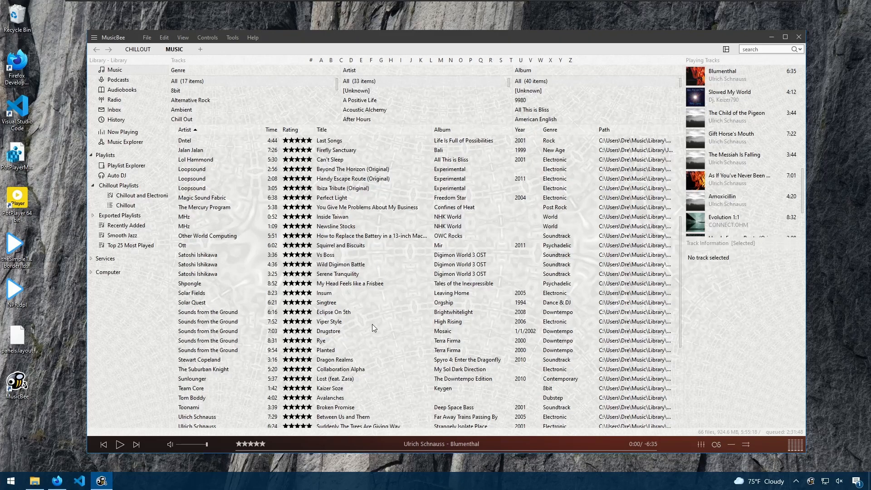
Turn the custom background image off again in Layout (1) preferences.
click(232, 38)
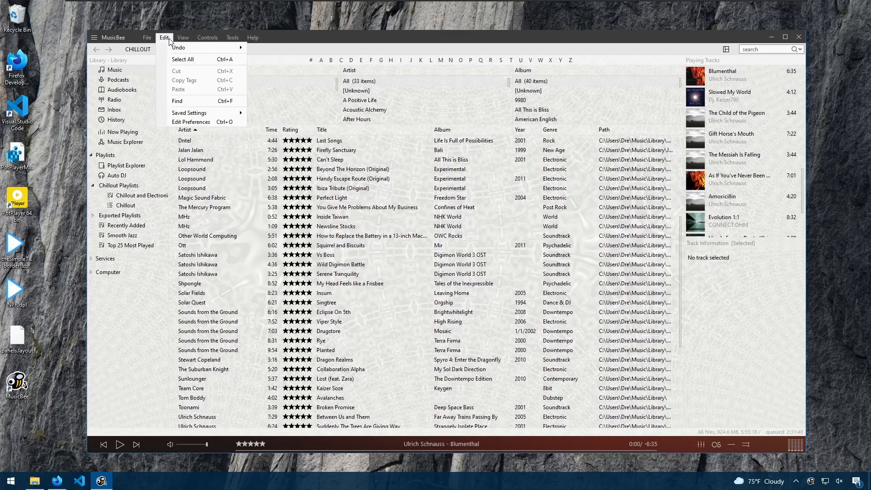
click(191, 122)
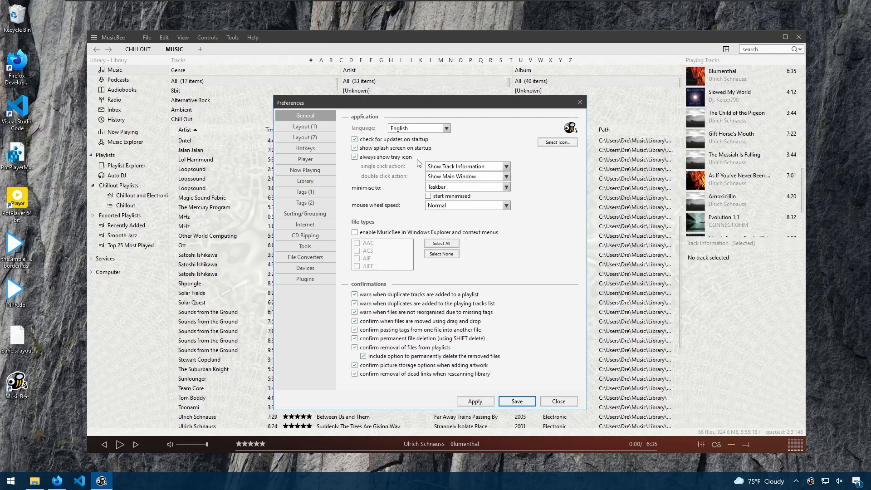
click(305, 127)
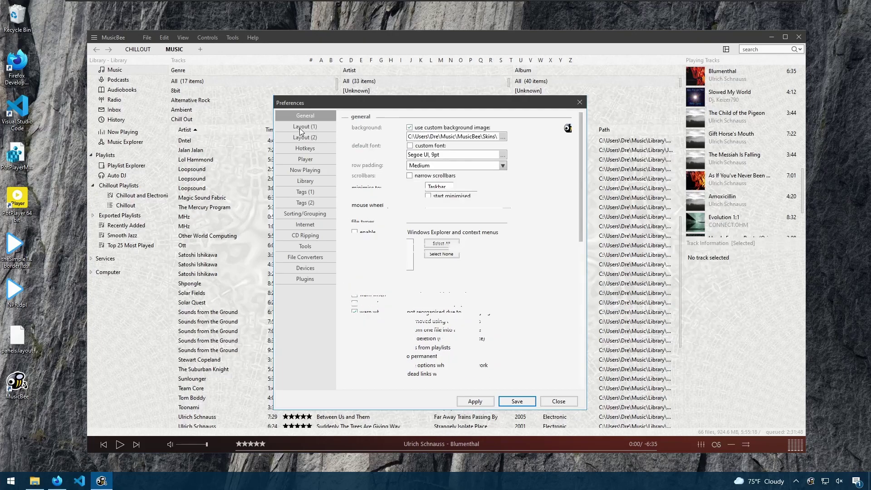
click(409, 128)
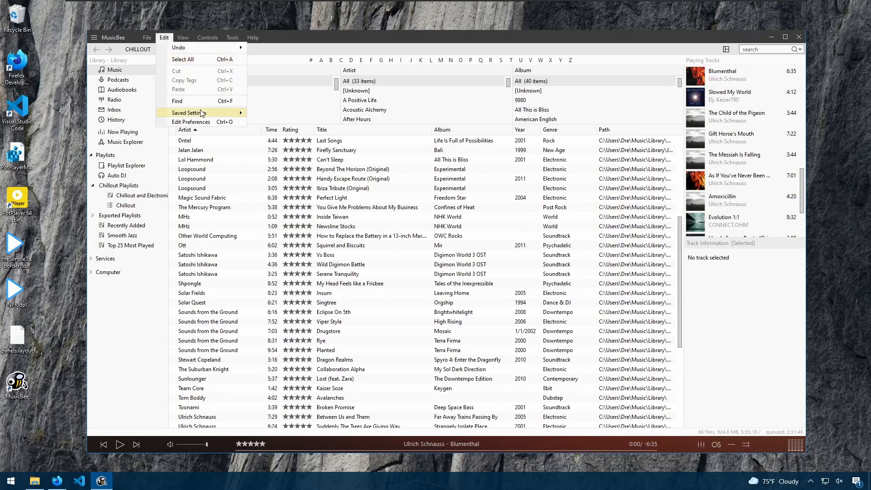
Set Trebuchet MS as MusicBee's custom default font.
click(191, 122)
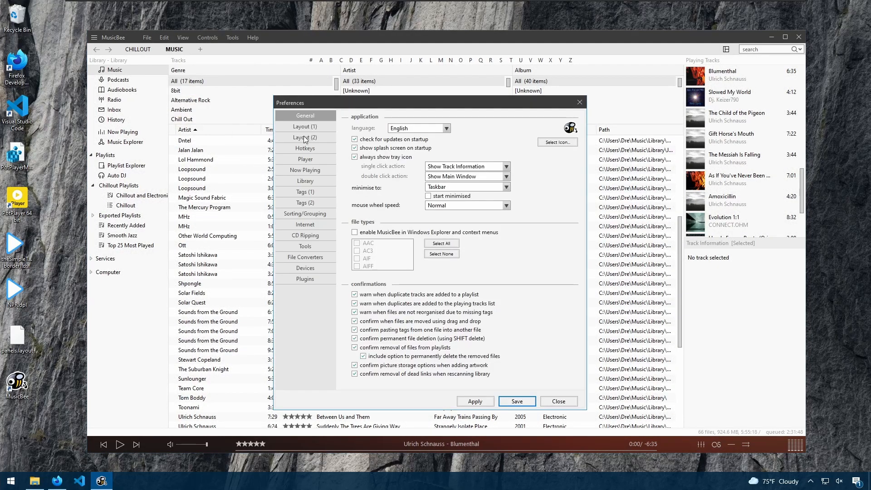
click(305, 126)
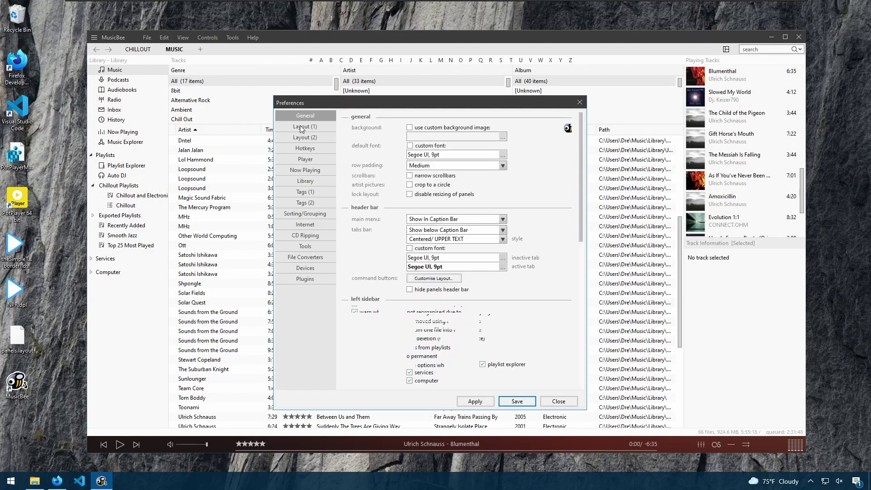
click(476, 156)
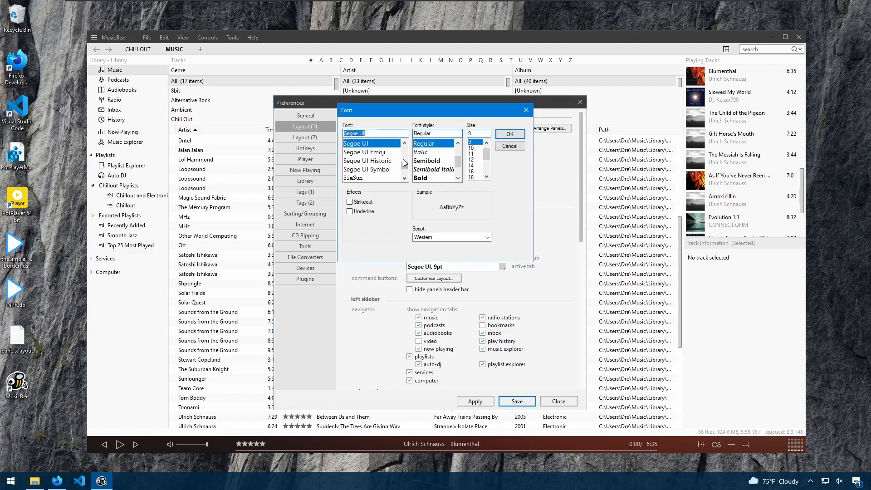
click(405, 178)
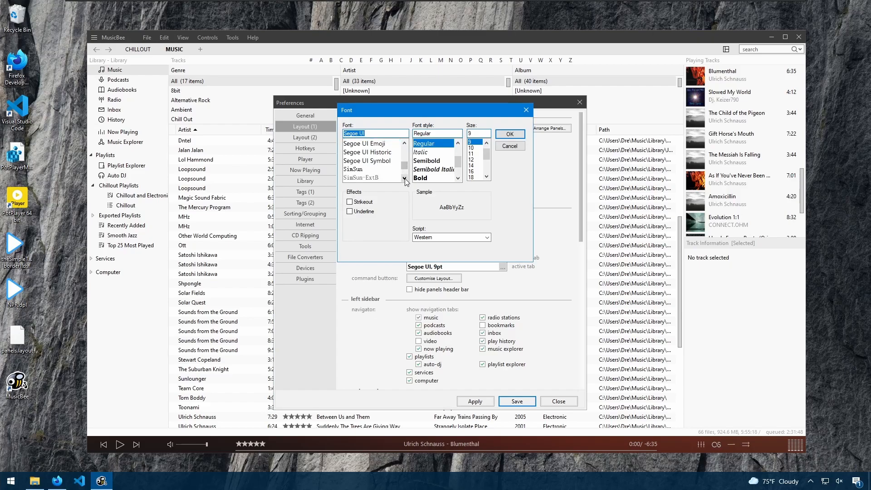
click(405, 177)
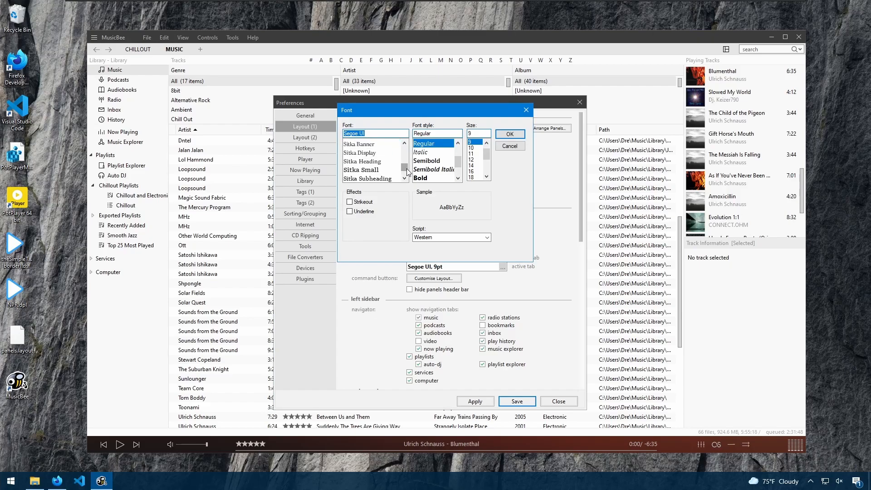
click(404, 178)
click(364, 152)
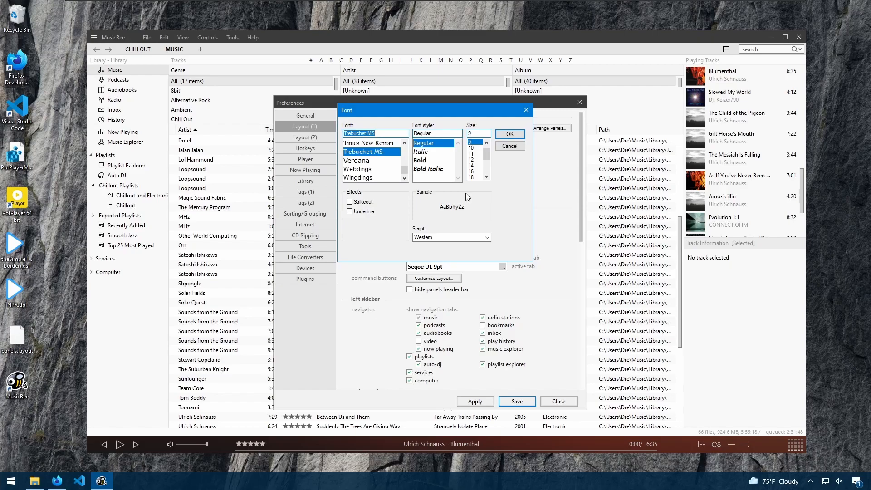
key(Down)
key(Up)
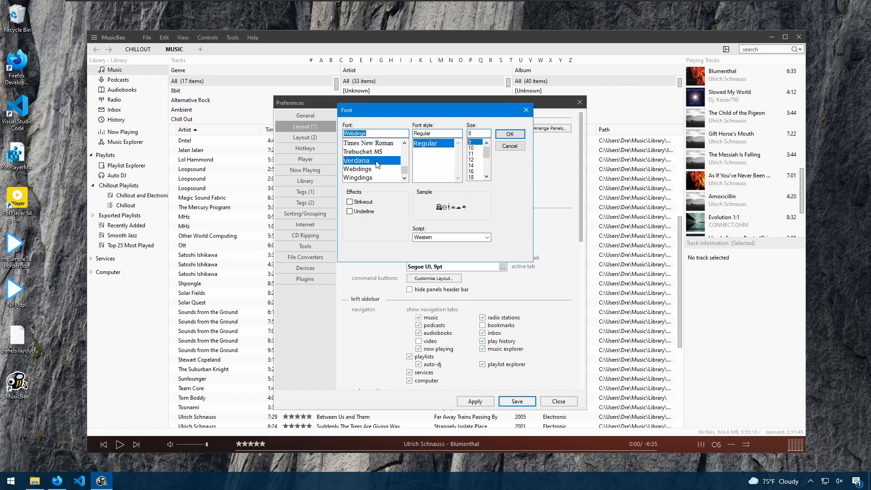
key(Return)
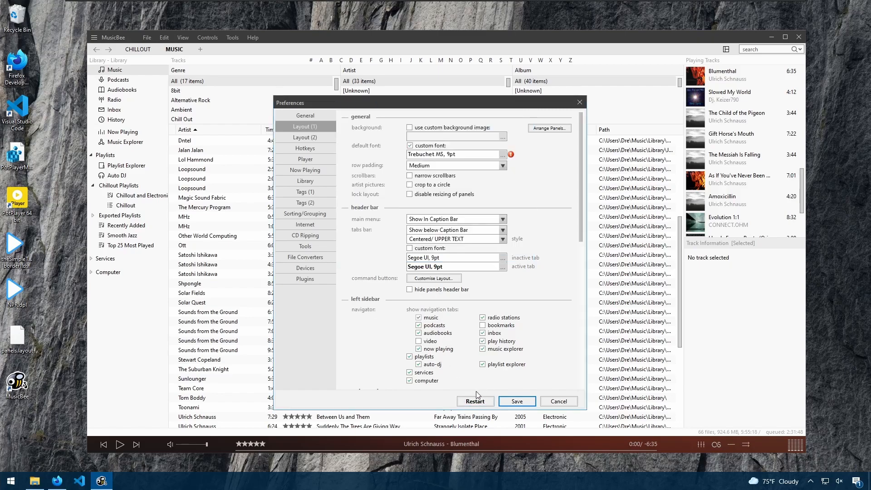
Set row padding to Expanded (after trying Compressed) and restart to apply font and padding.
click(432, 167)
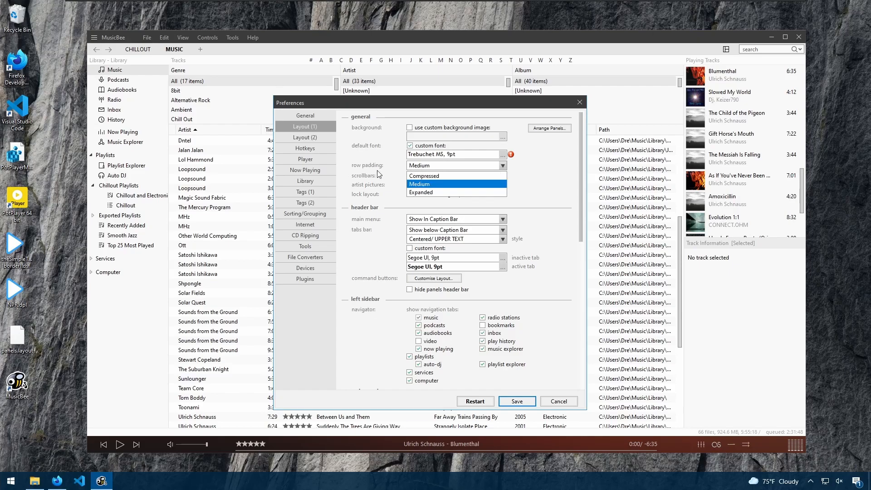
click(415, 177)
click(428, 167)
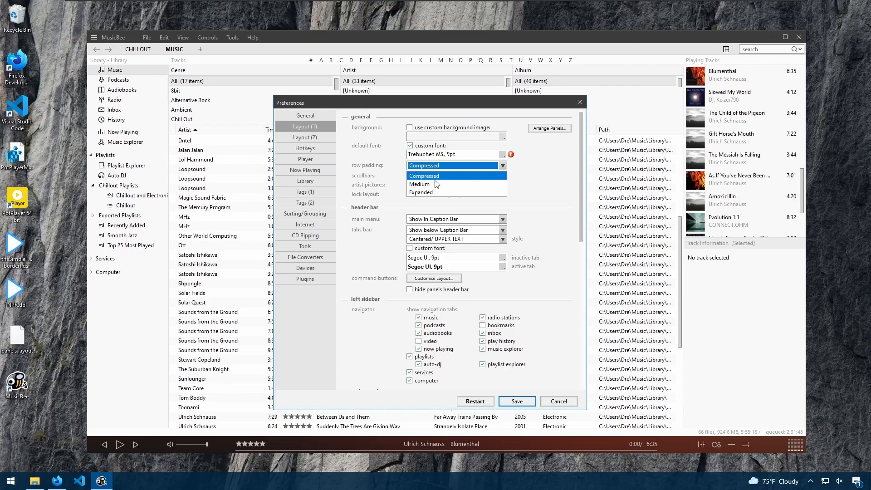
click(430, 195)
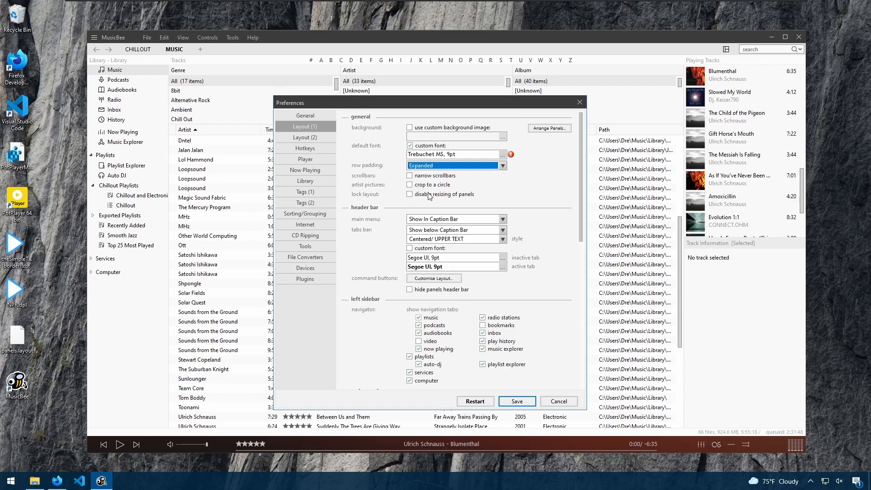
click(475, 402)
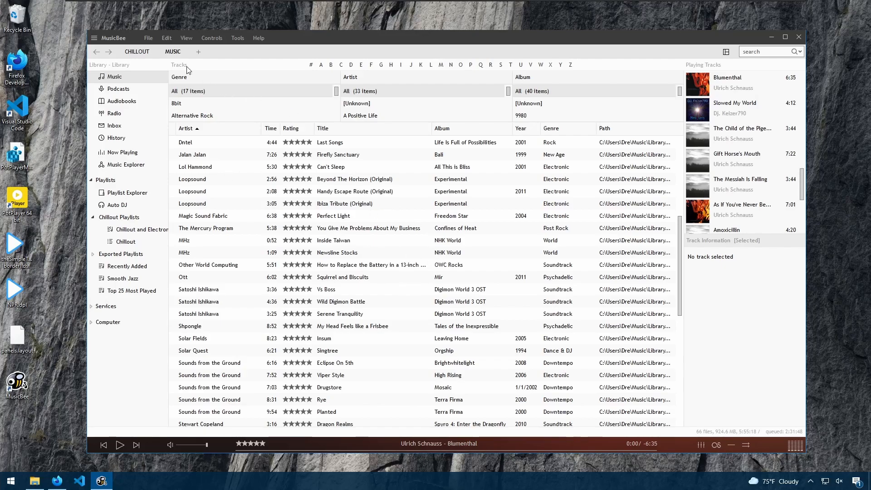
Apply Compressed row padding from the Layout (1) preferences.
right_click(171, 52)
click(197, 123)
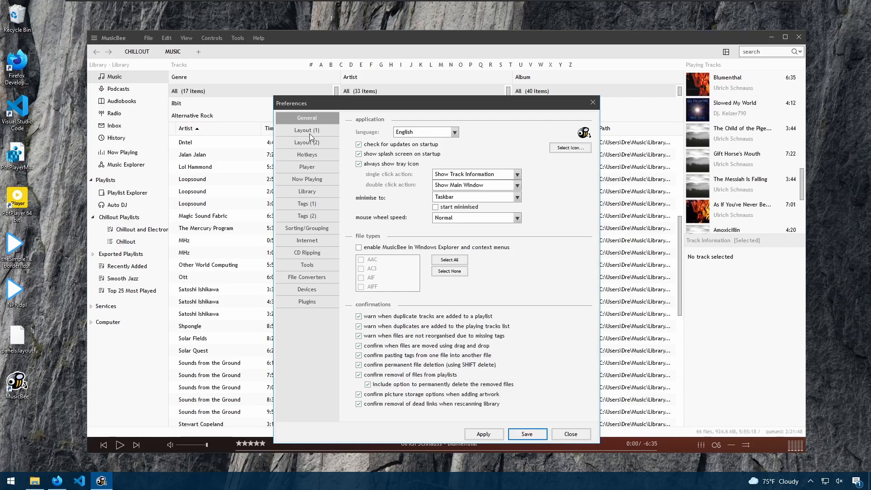
click(310, 131)
click(426, 174)
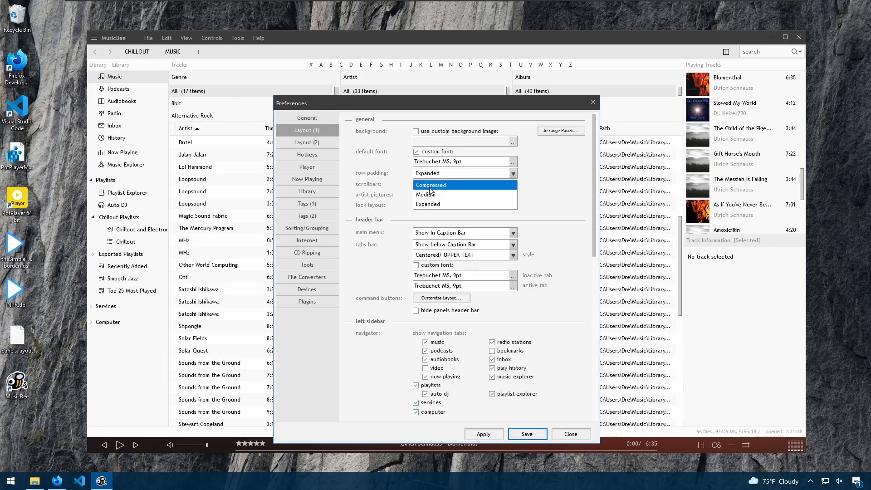
click(431, 185)
click(484, 435)
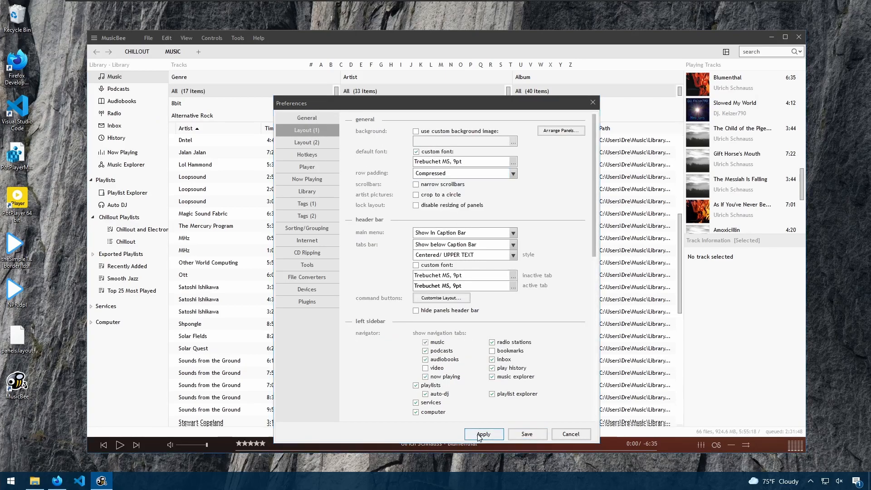
Put row padding back to Medium and apply it.
click(440, 175)
click(437, 194)
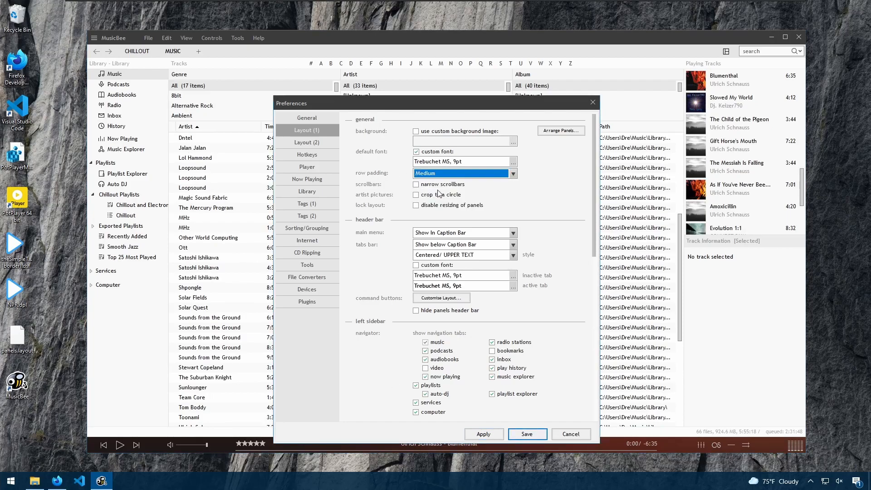
click(441, 173)
click(437, 194)
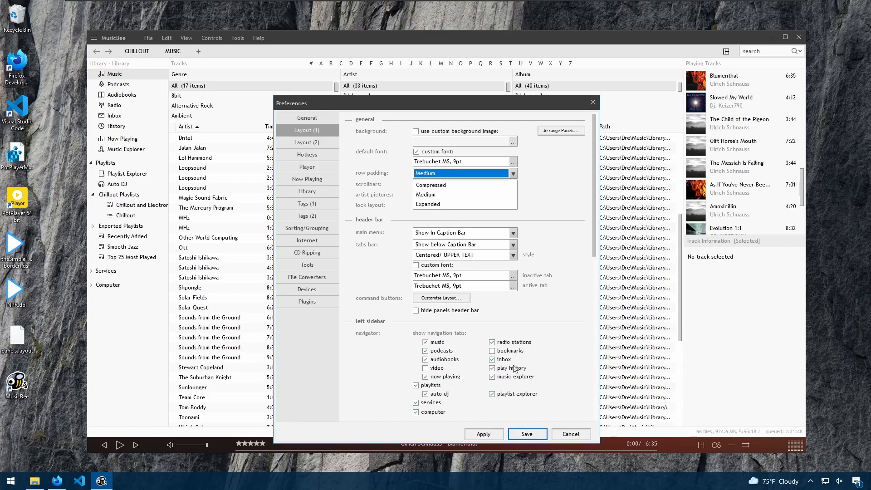
click(483, 434)
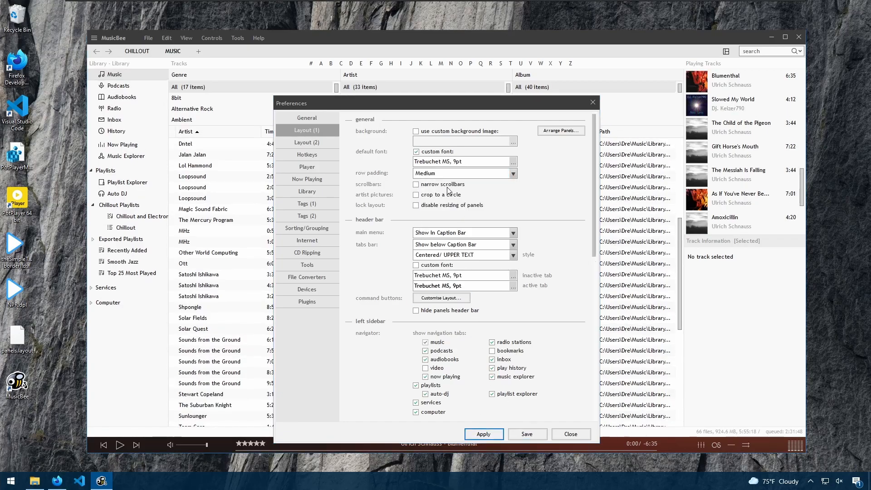
Toggle circular artist-picture cropping and leave narrow scrollbars switched off.
click(416, 184)
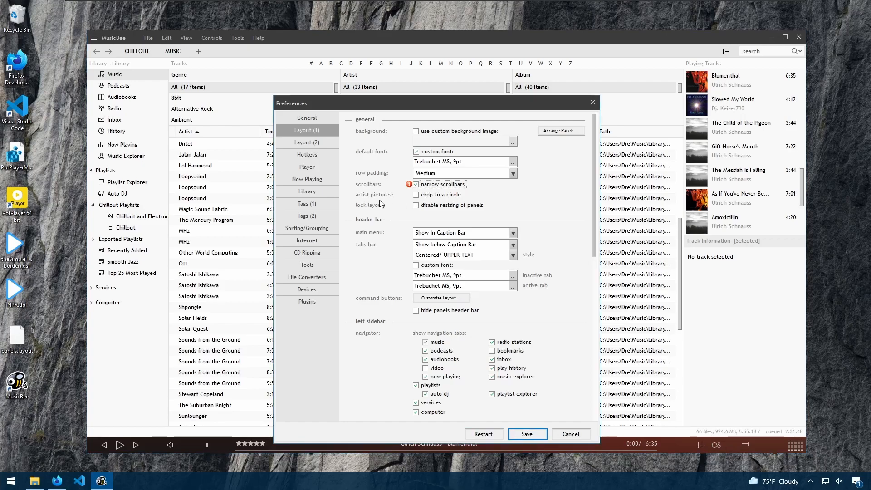
click(427, 197)
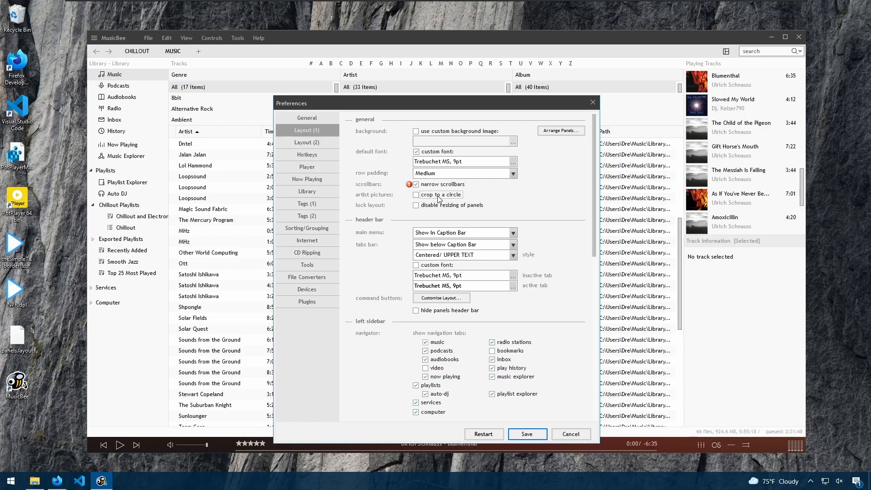
click(447, 186)
click(465, 234)
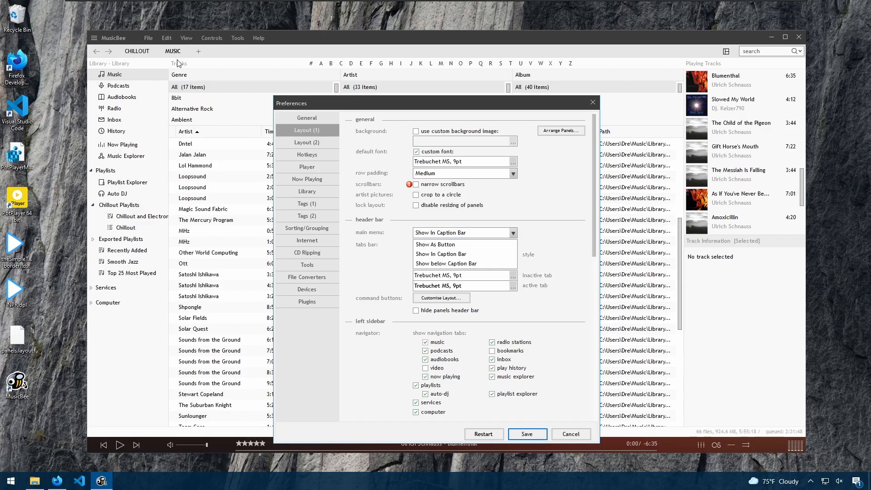
click(443, 244)
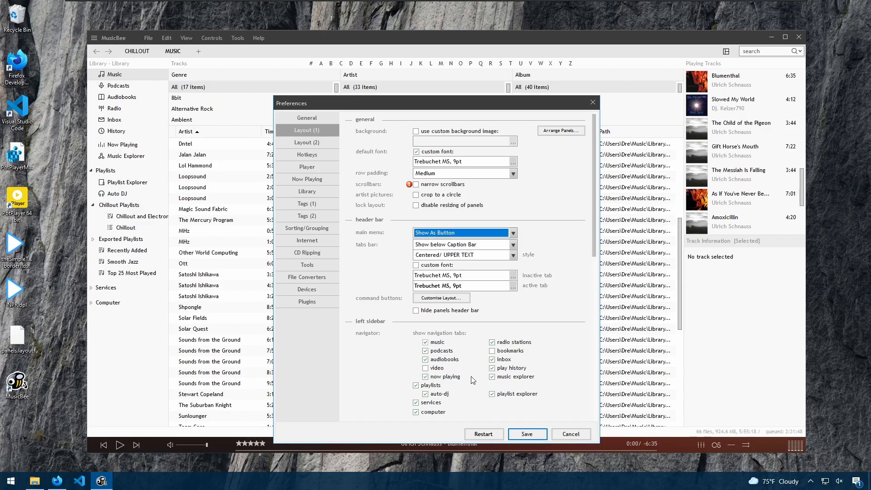
click(527, 434)
click(118, 38)
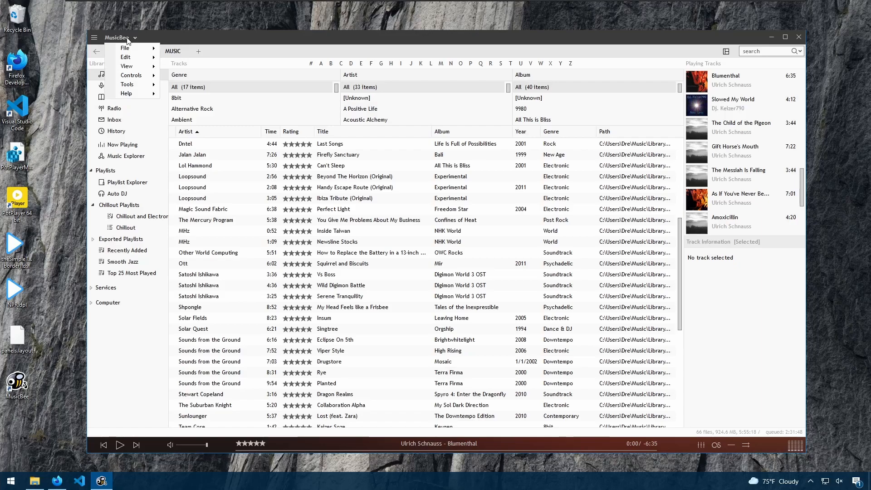
mouse_move(126, 57)
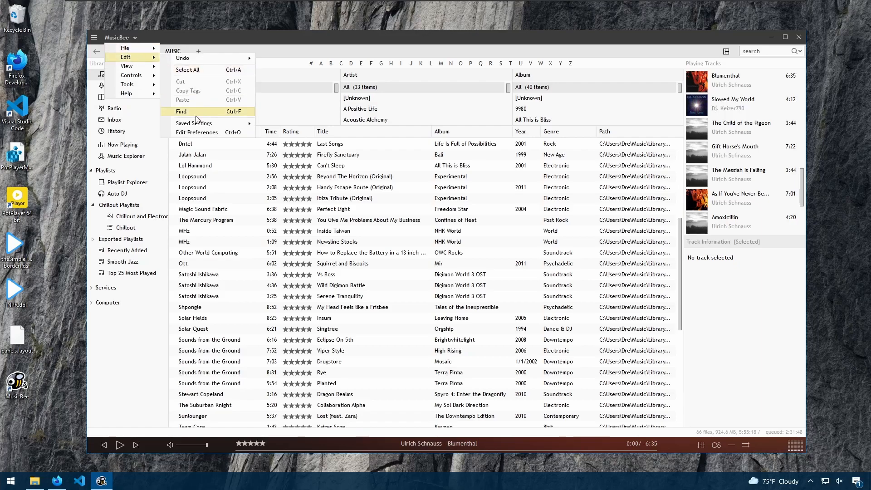
click(195, 134)
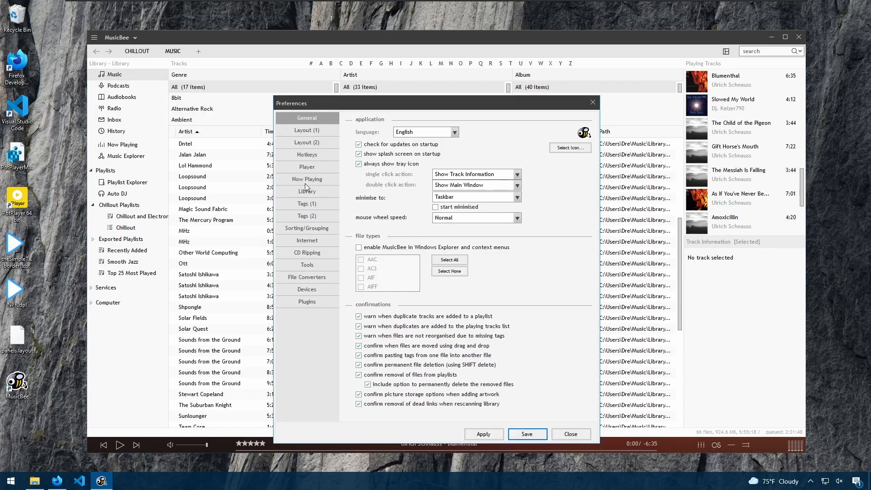
click(312, 131)
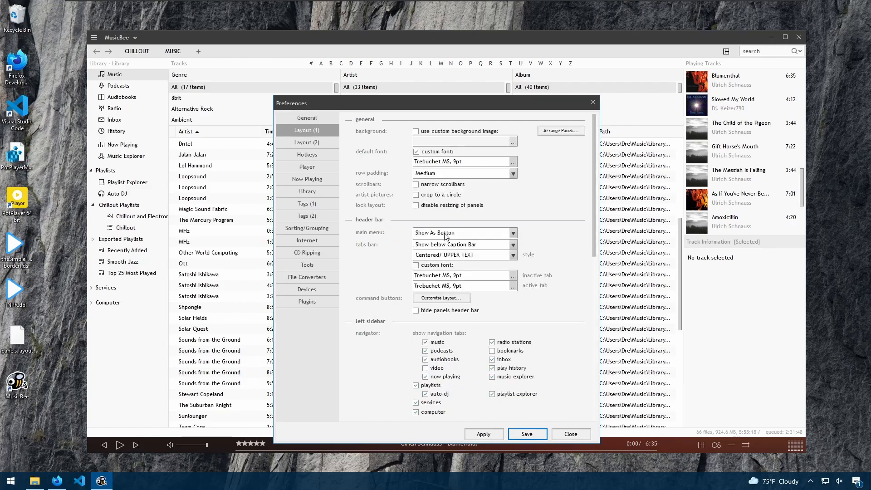
click(446, 233)
click(448, 255)
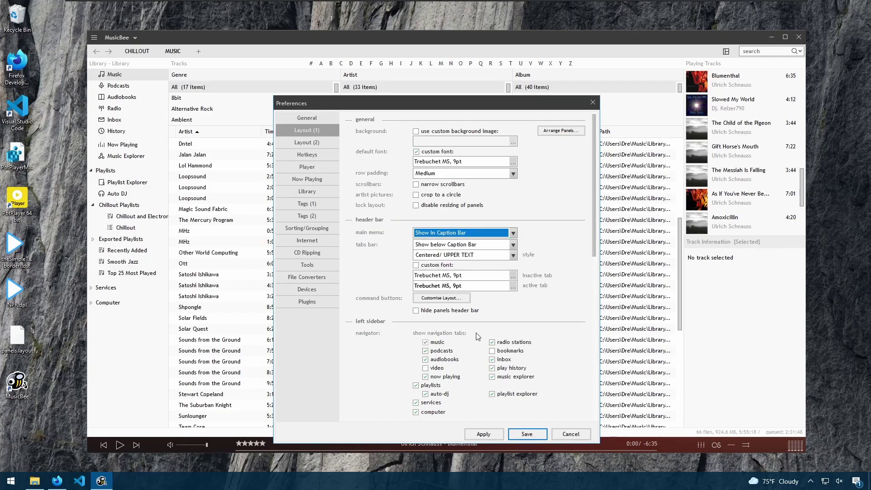
click(483, 434)
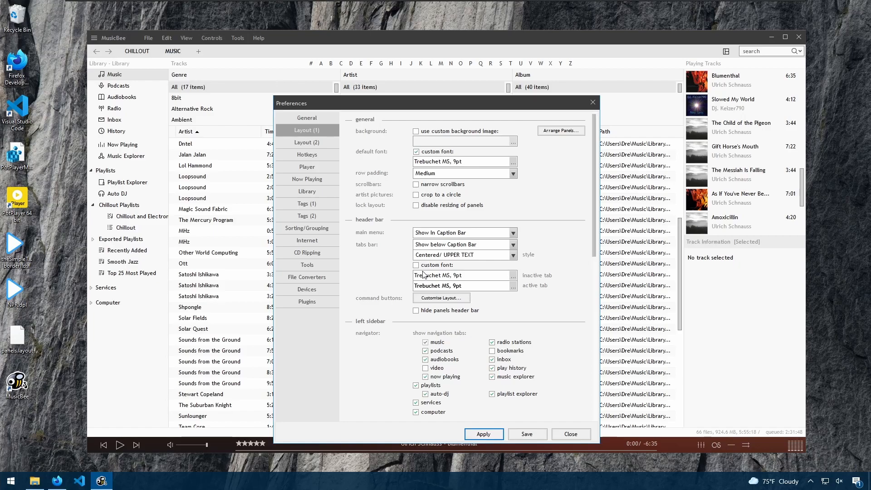
click(457, 233)
click(458, 261)
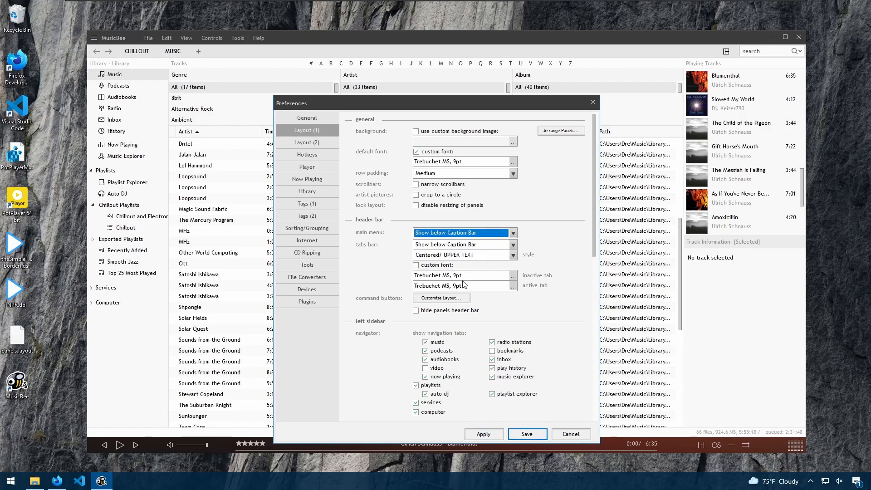
click(484, 435)
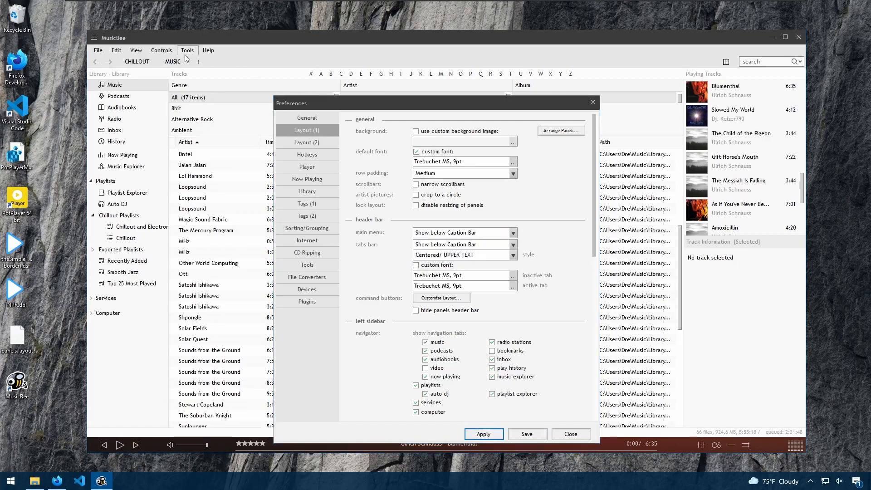
click(449, 233)
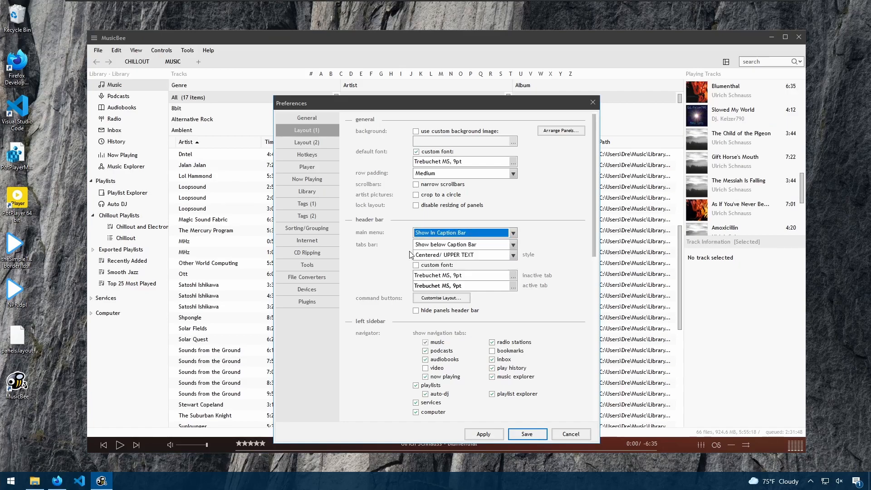
click(447, 245)
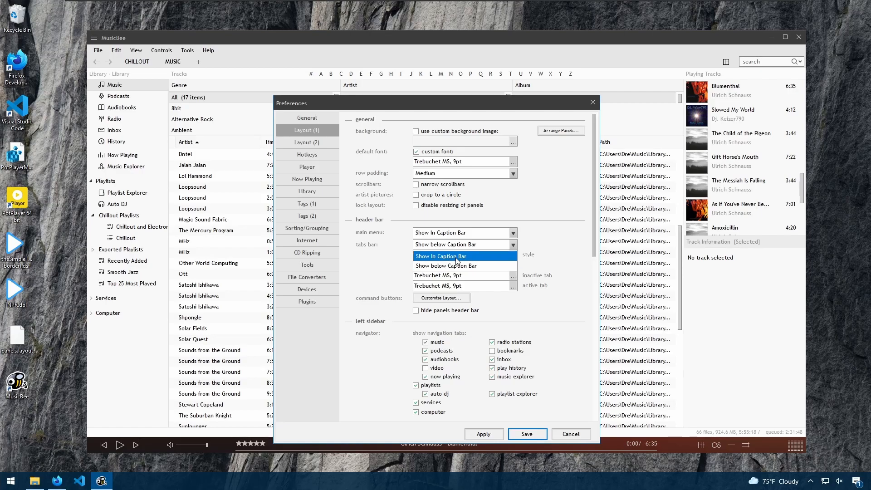
click(462, 257)
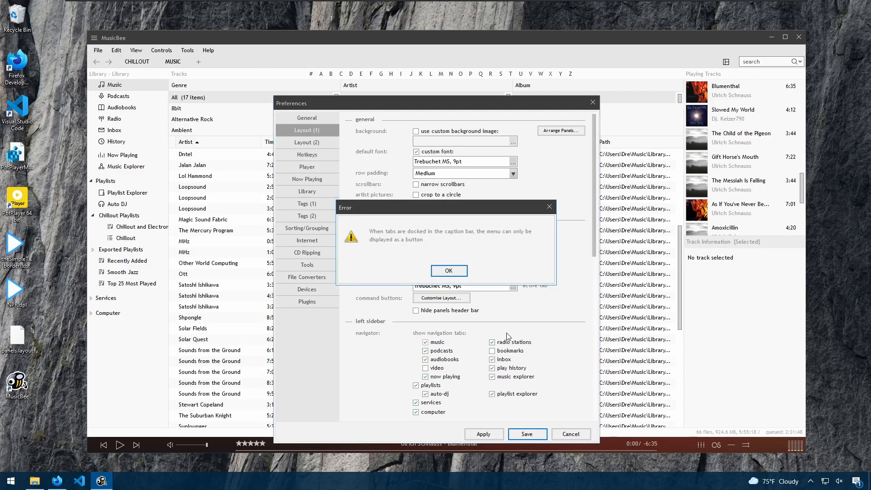
click(449, 270)
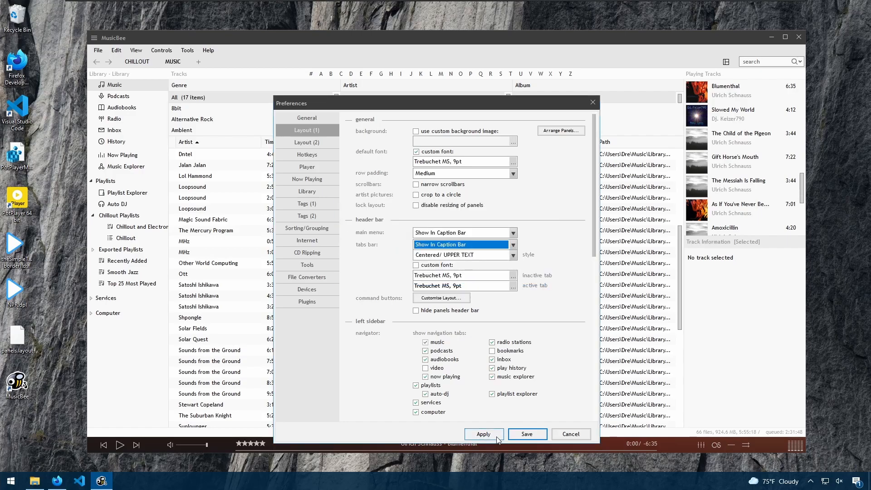
click(484, 434)
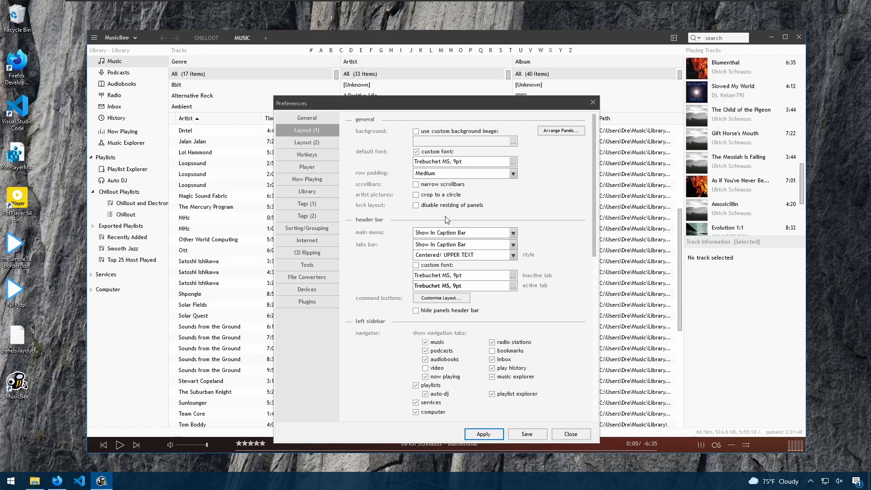
click(439, 244)
click(443, 268)
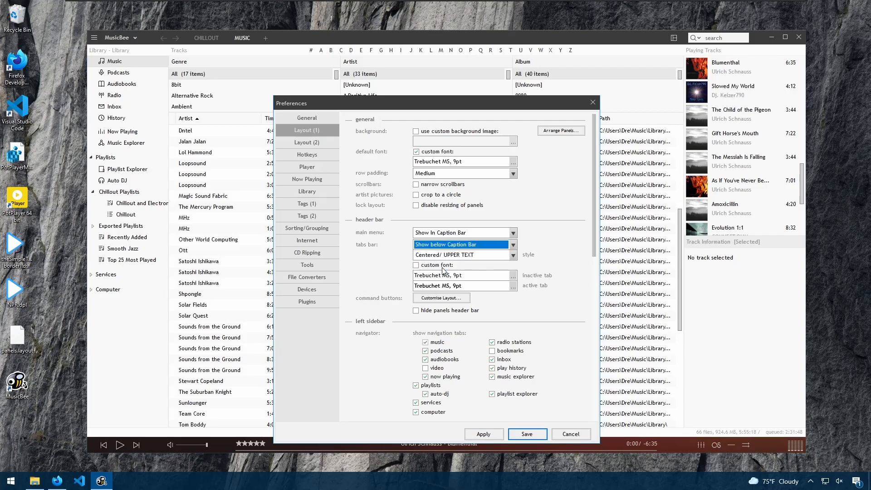
click(483, 434)
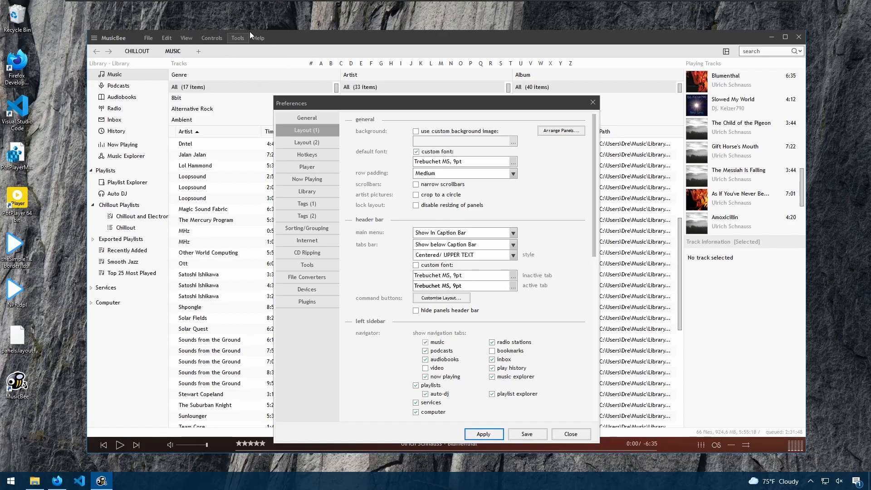
Apply the 'Boxed/ Mixed Text' tab style and check it on the Chillout and Music tabs.
click(449, 255)
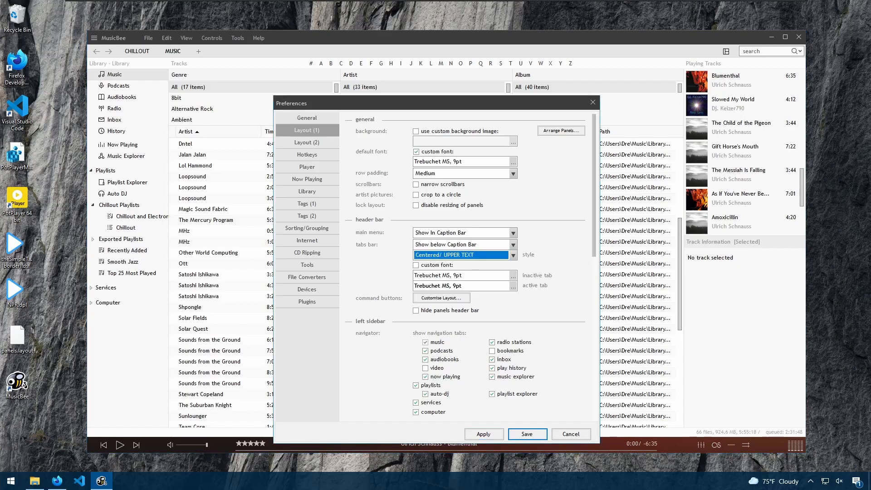
click(447, 255)
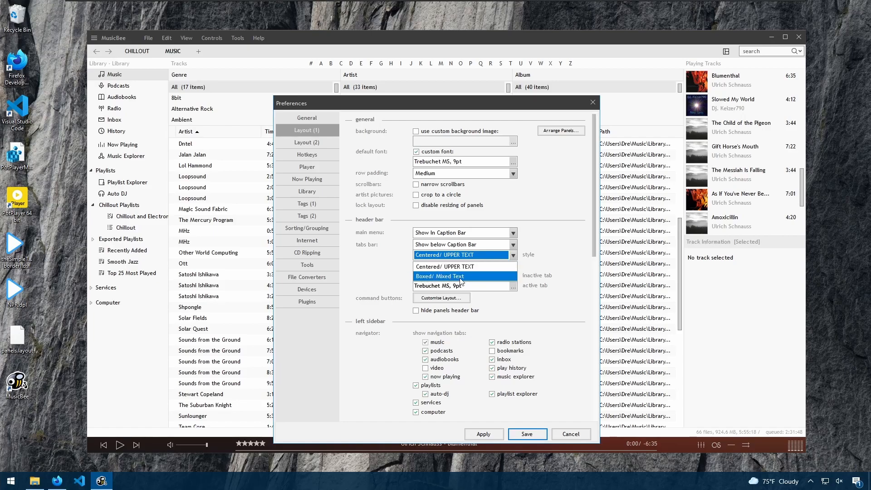
click(440, 276)
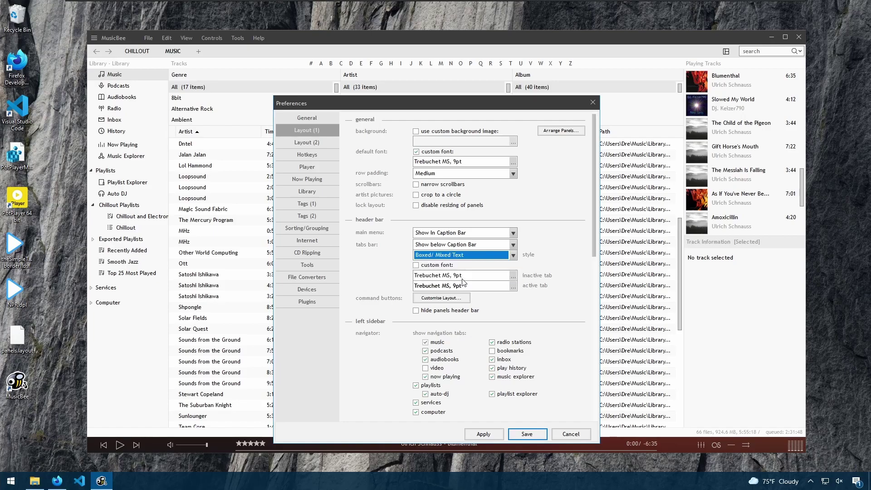
click(484, 435)
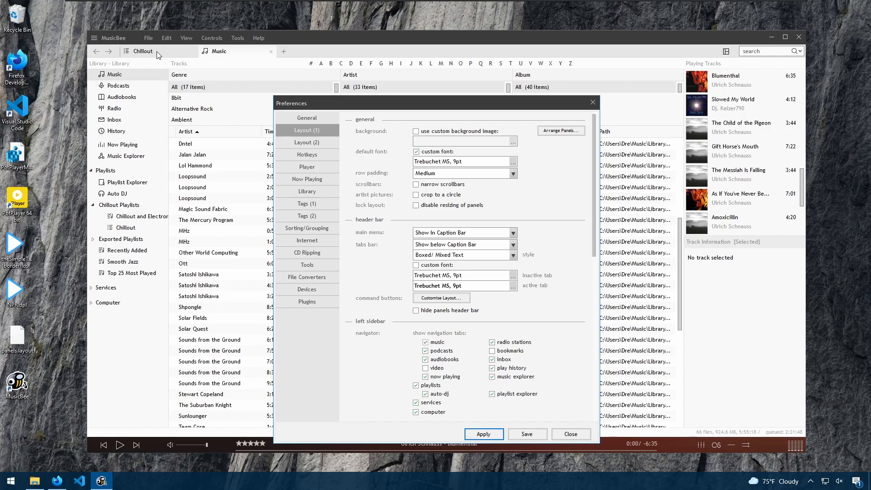
click(144, 51)
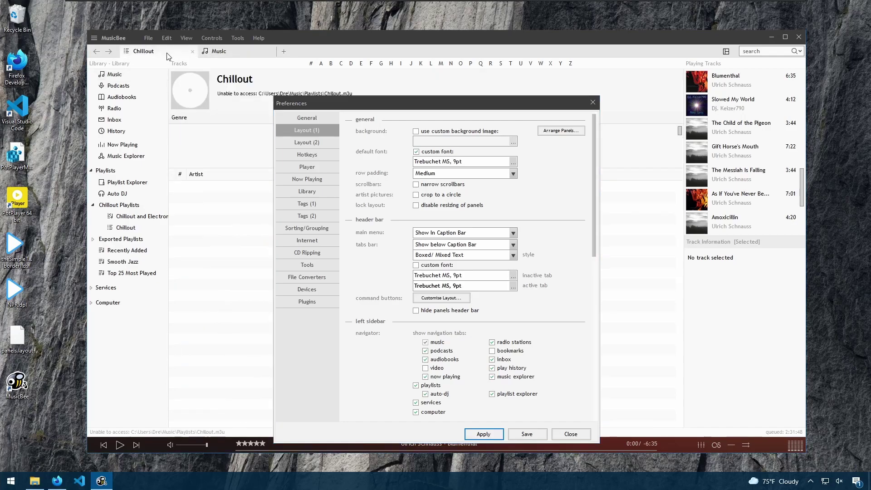
click(225, 54)
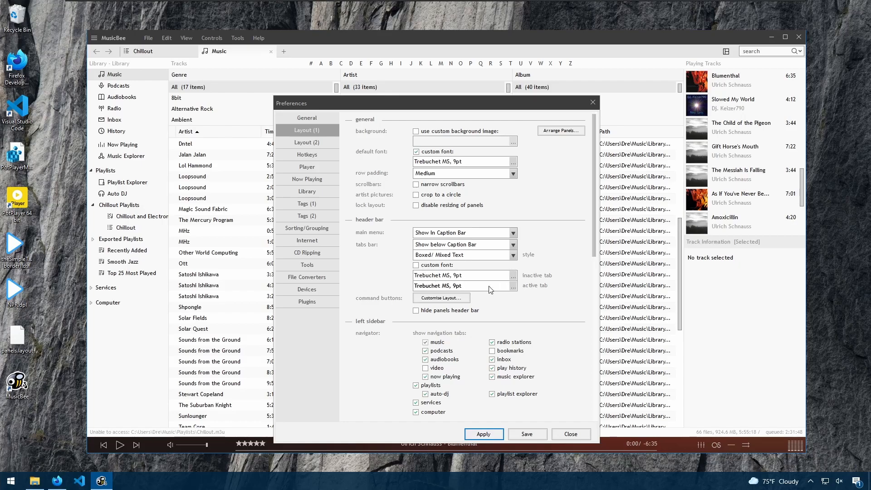
click(442, 298)
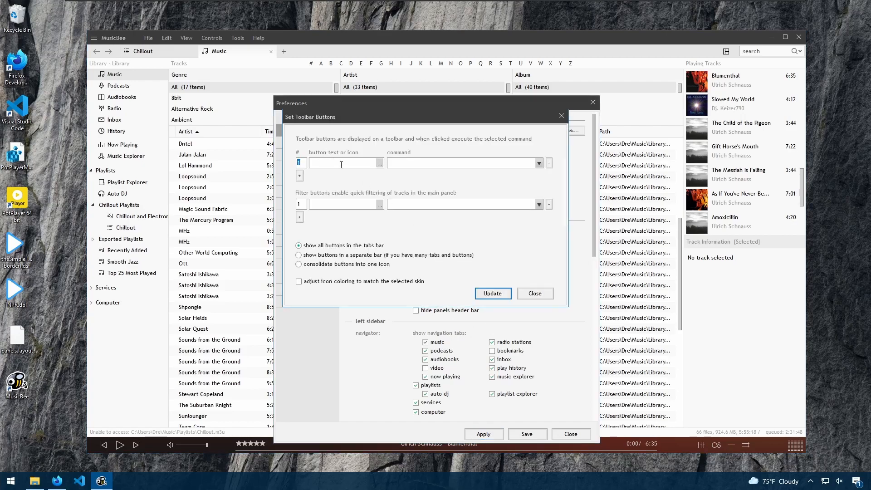
click(538, 164)
click(365, 162)
click(380, 163)
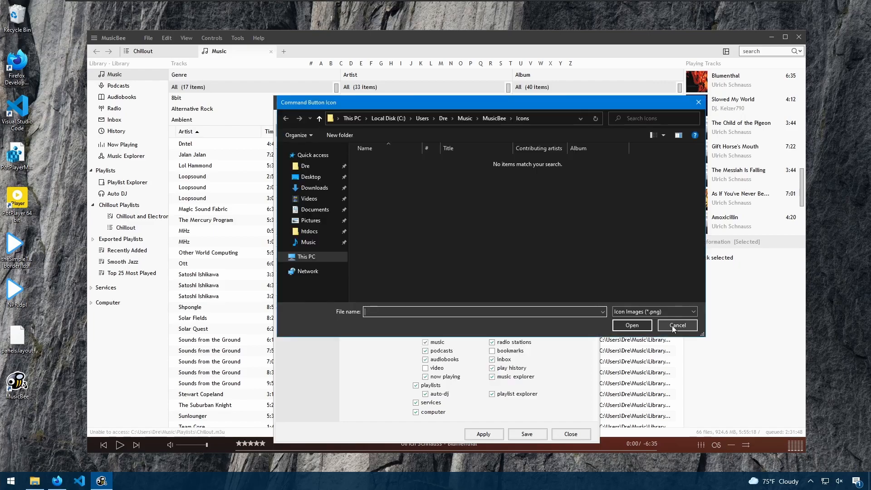
click(672, 325)
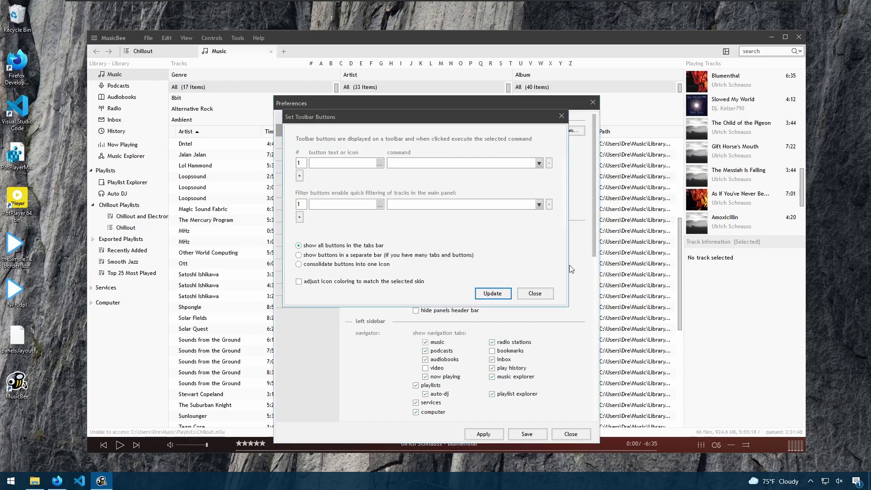
click(538, 164)
key(Escape)
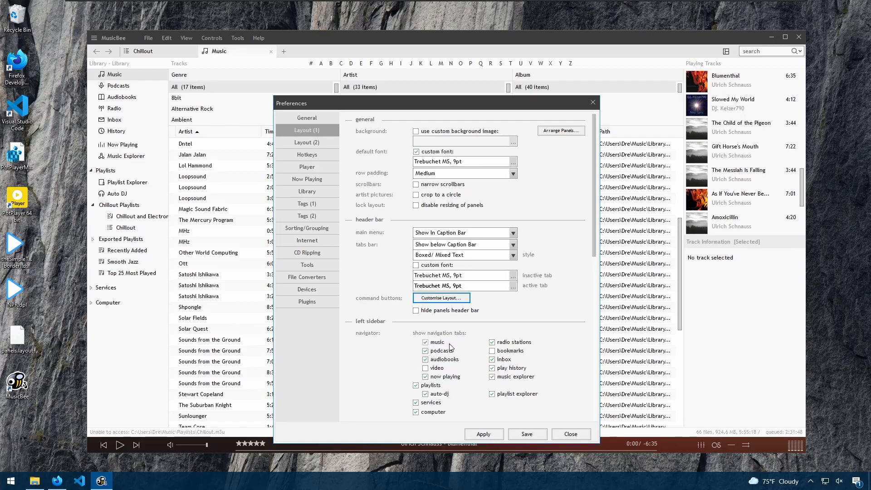
Enable and apply the Video and Bookmarks navigator tabs, then look at Arrange Panels.
click(425, 368)
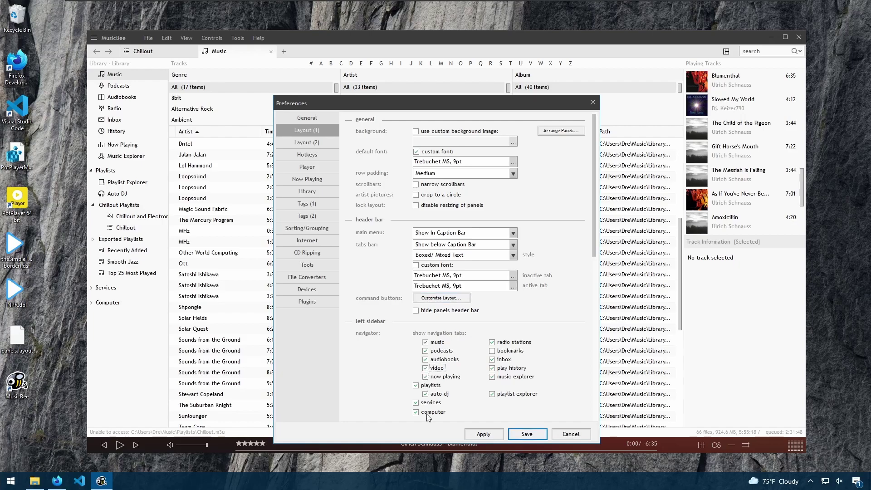
click(483, 434)
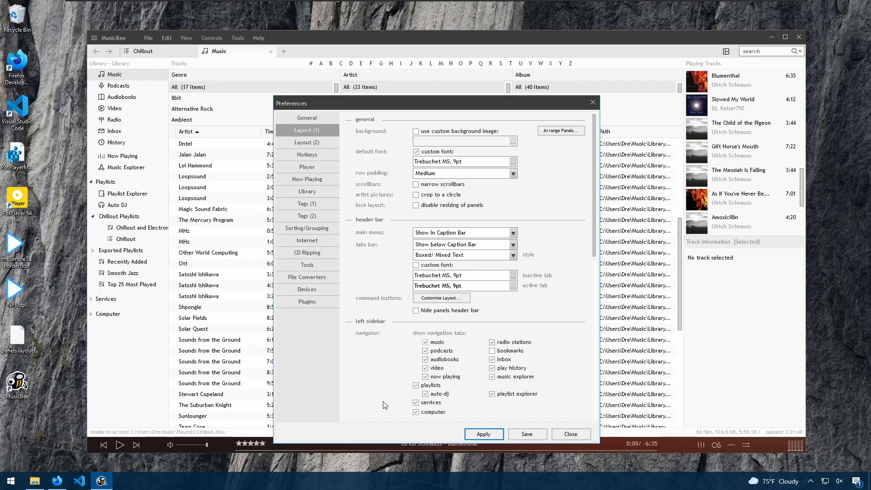
click(511, 351)
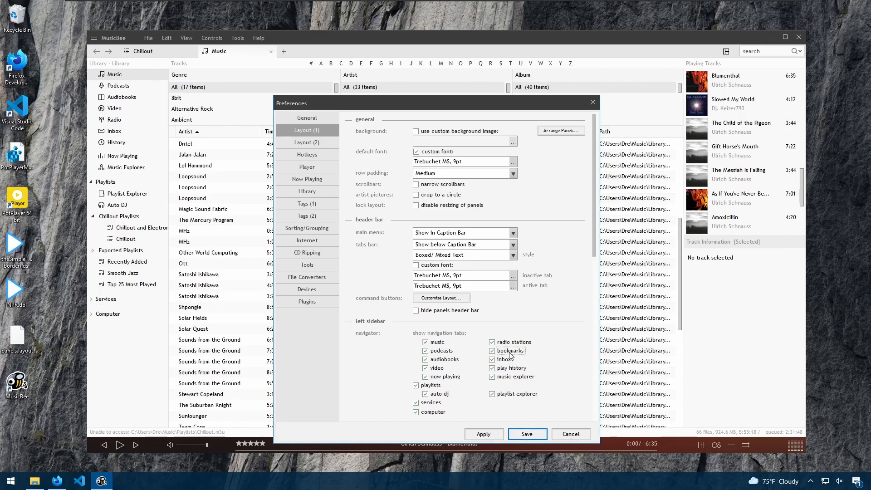
click(484, 435)
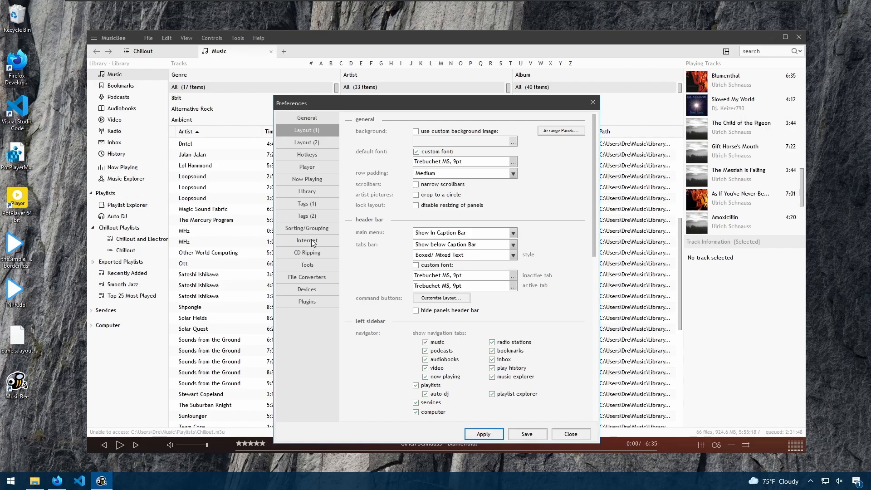
click(561, 130)
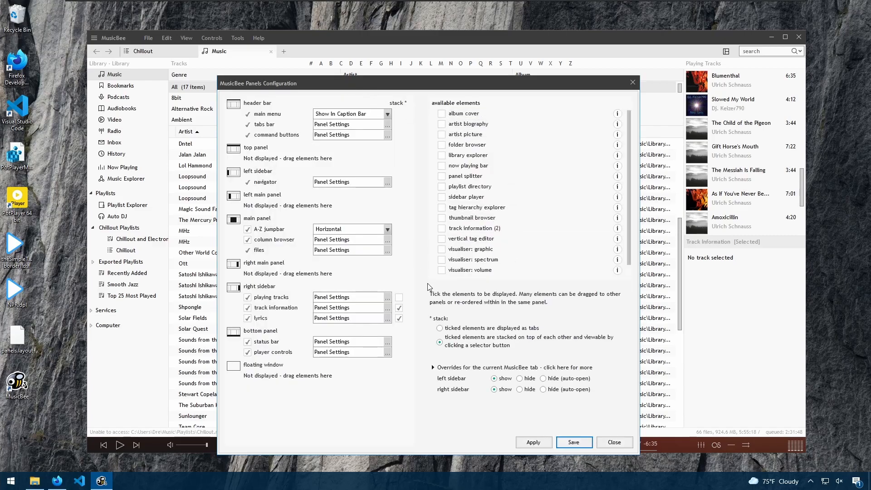
On Layout (2), try the narrow mini player layout, keep wide, and save.
click(633, 82)
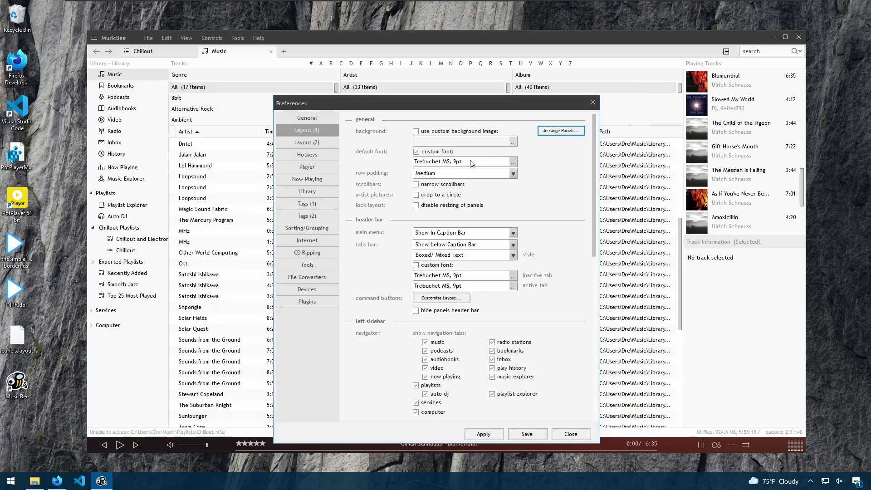
click(315, 144)
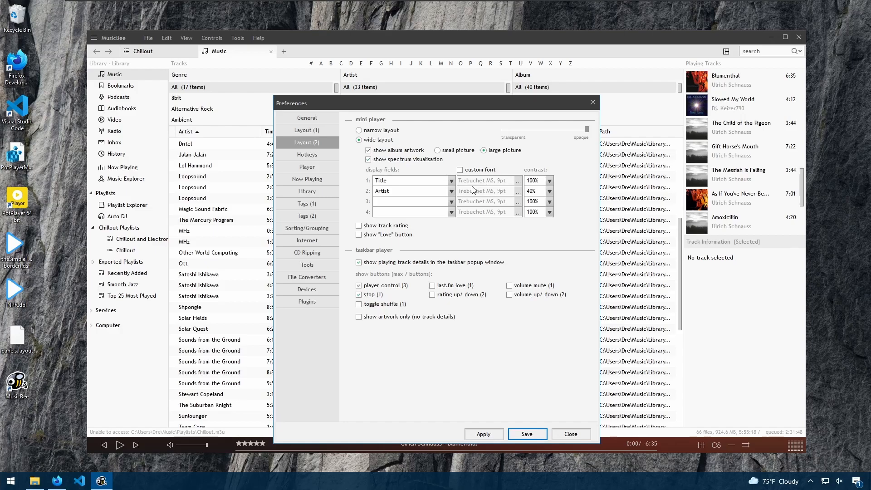
click(388, 132)
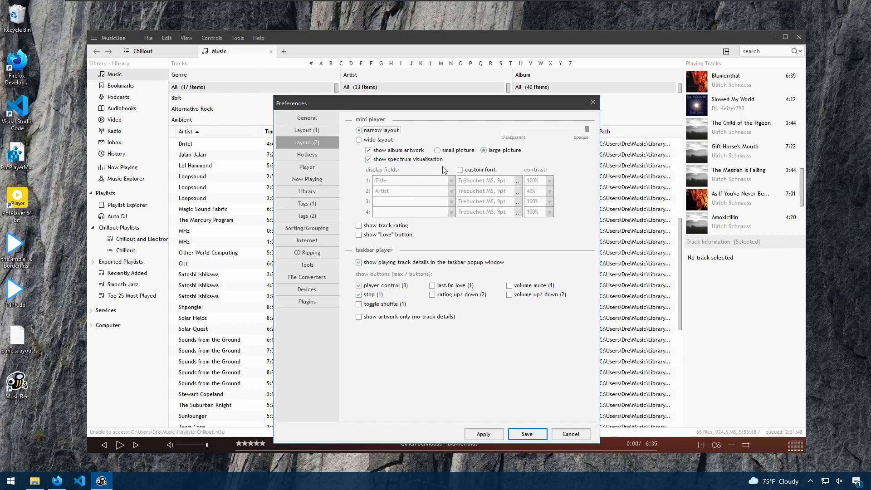
click(378, 140)
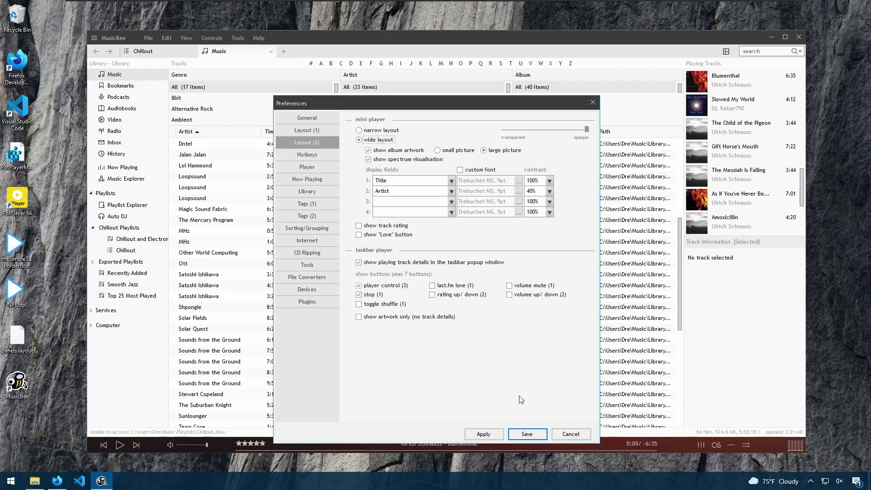
click(527, 434)
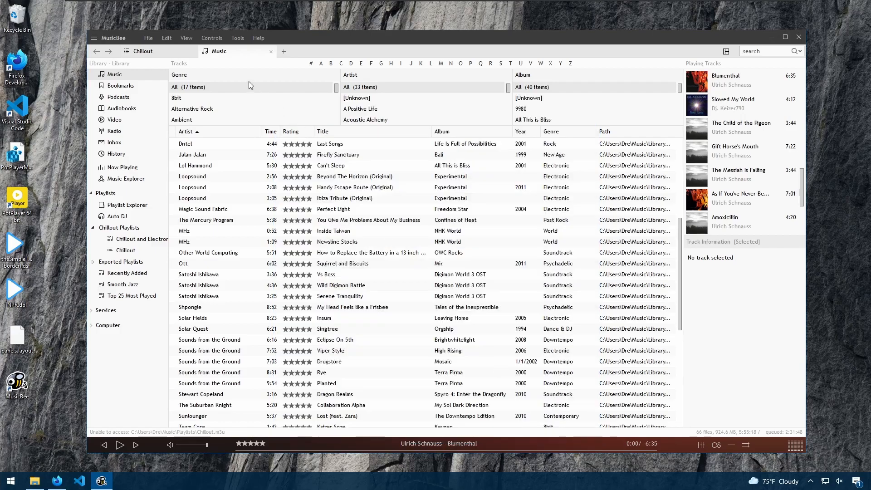
Preview the compact player, move it around, and return to the main window.
click(187, 37)
click(188, 38)
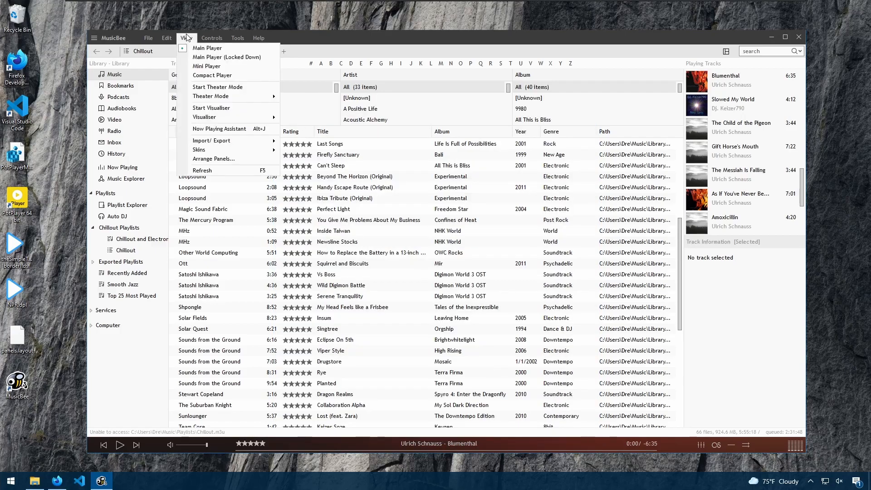
click(213, 75)
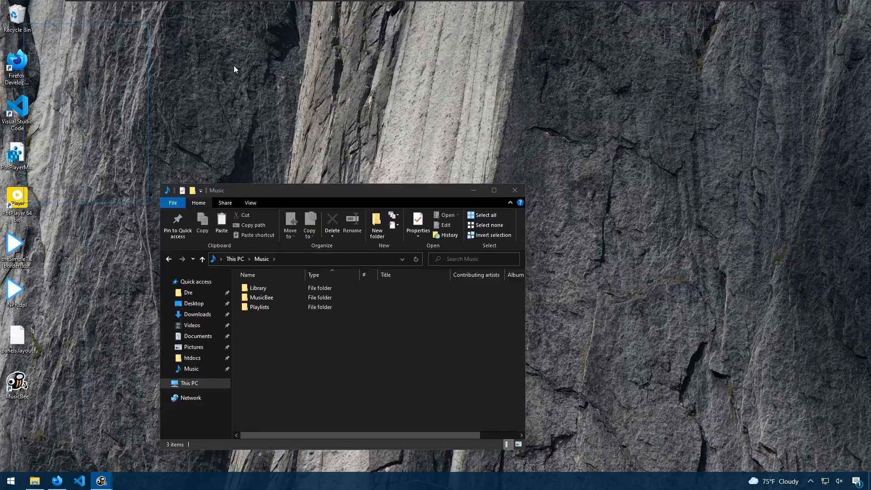
drag(88, 80, 343, 131)
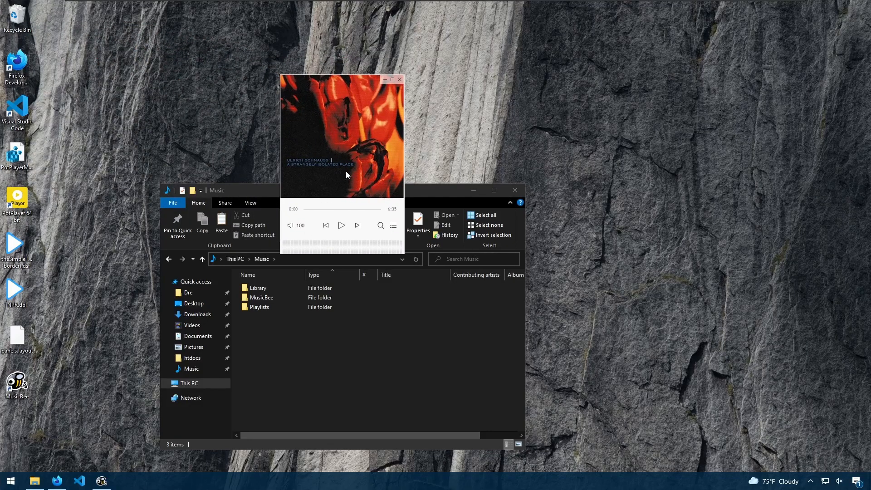
click(392, 79)
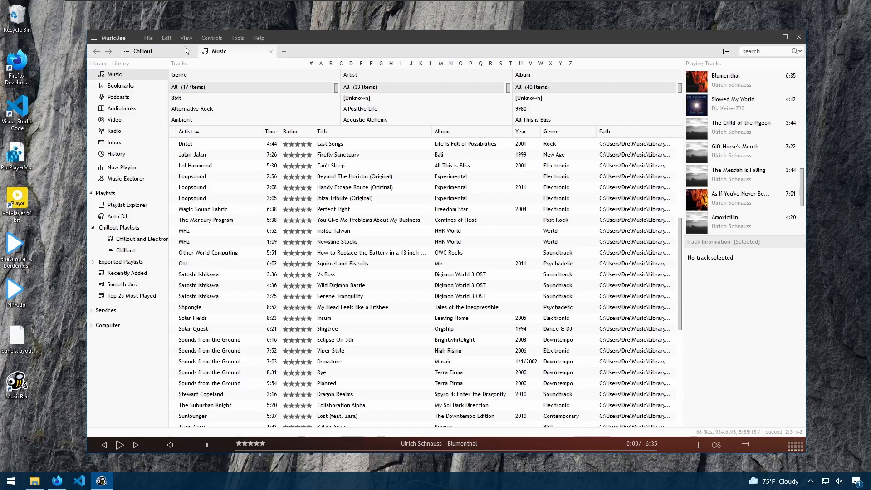
Set the mini player to narrow layout in Layout (2) and save.
click(149, 38)
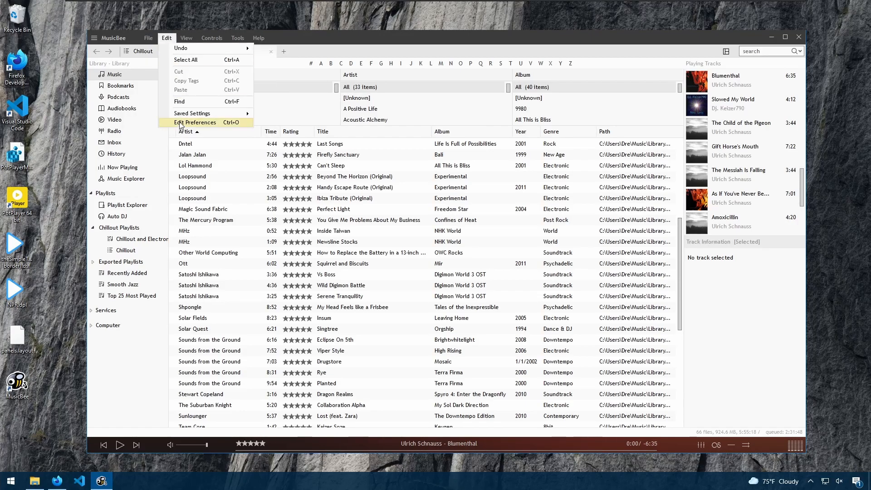
click(194, 123)
click(307, 142)
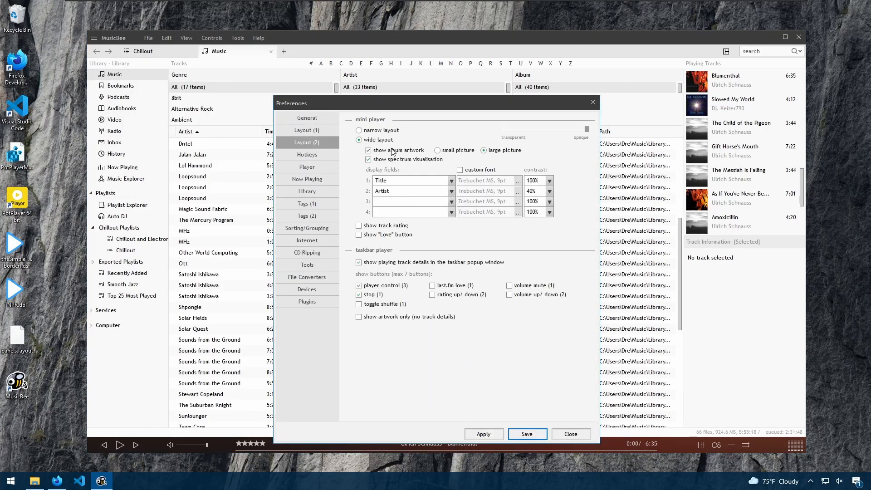
click(381, 131)
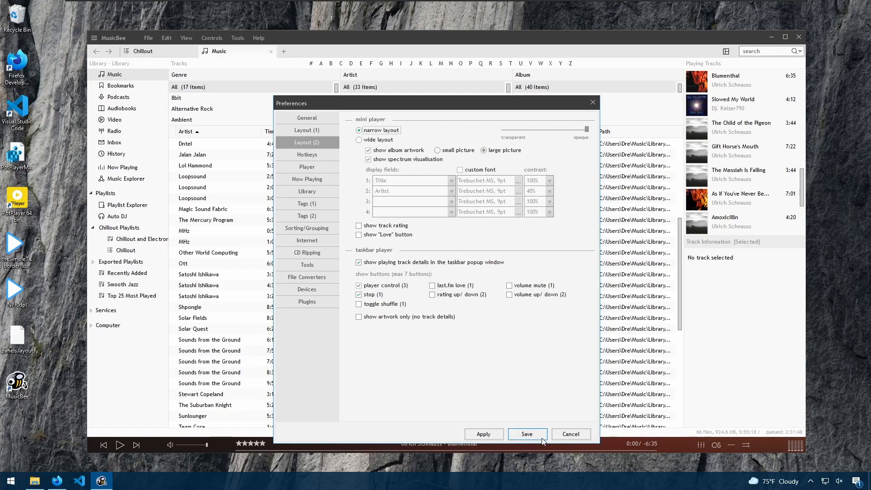
click(528, 434)
Preview the mini player with its track list and Now Playing Assistant, then restore the main window.
click(186, 38)
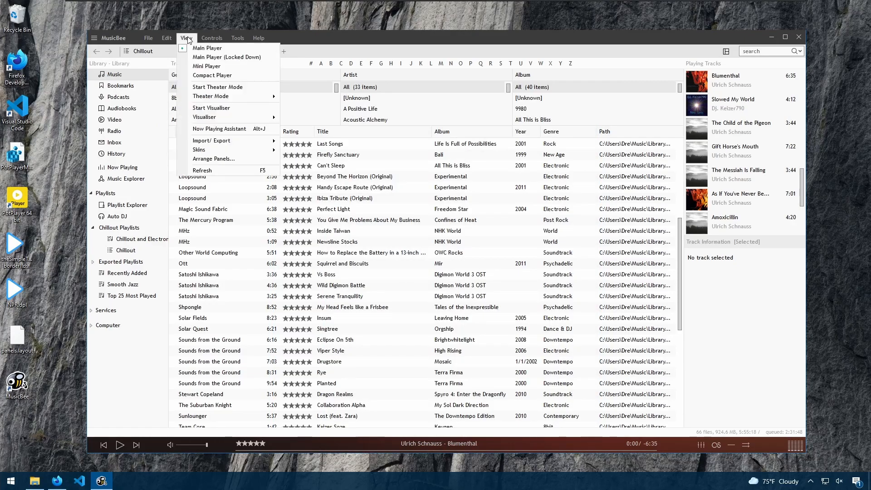
click(226, 68)
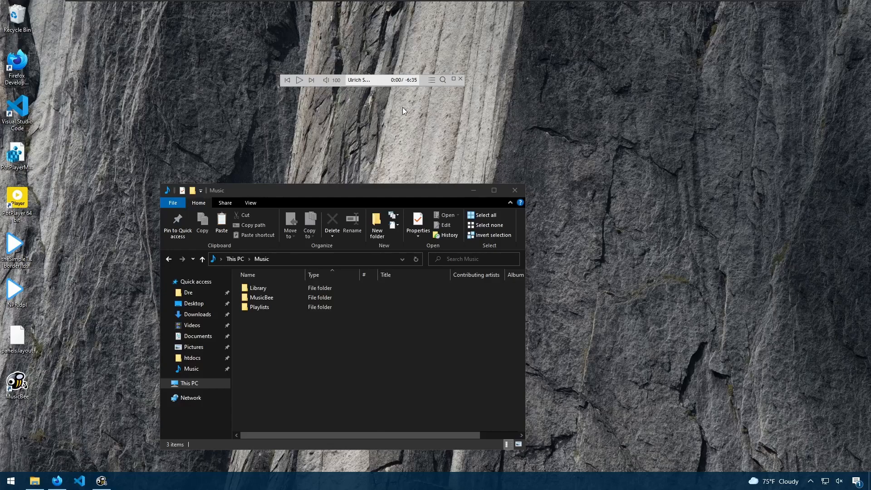
drag(378, 83, 298, 125)
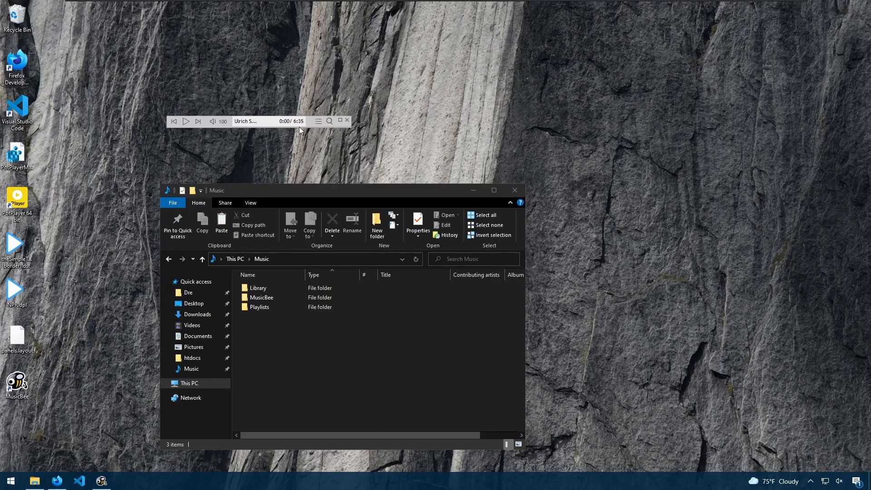
click(319, 122)
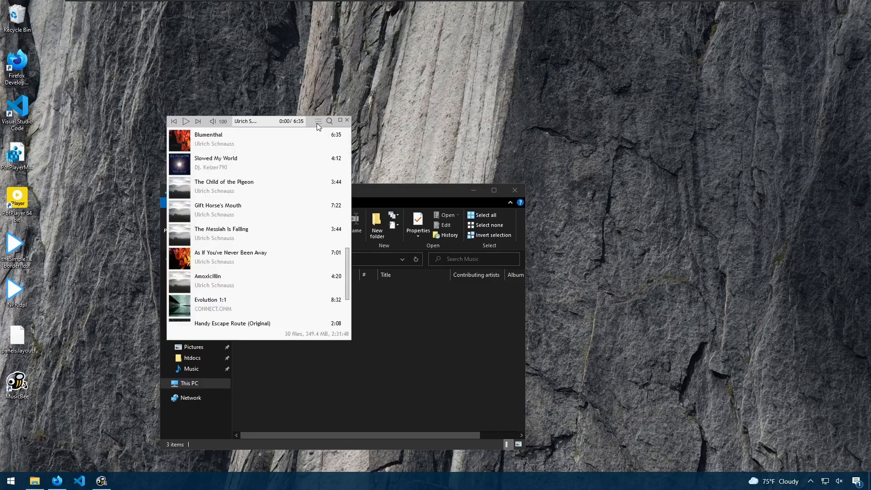
click(329, 122)
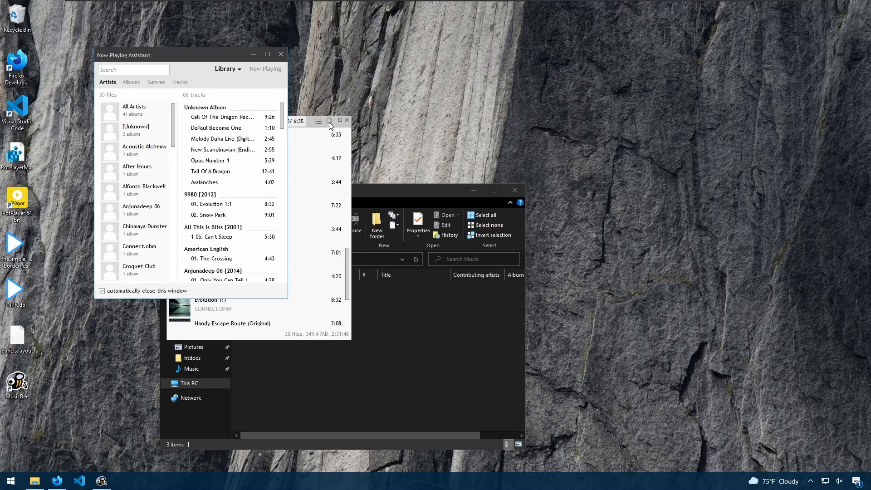
click(281, 54)
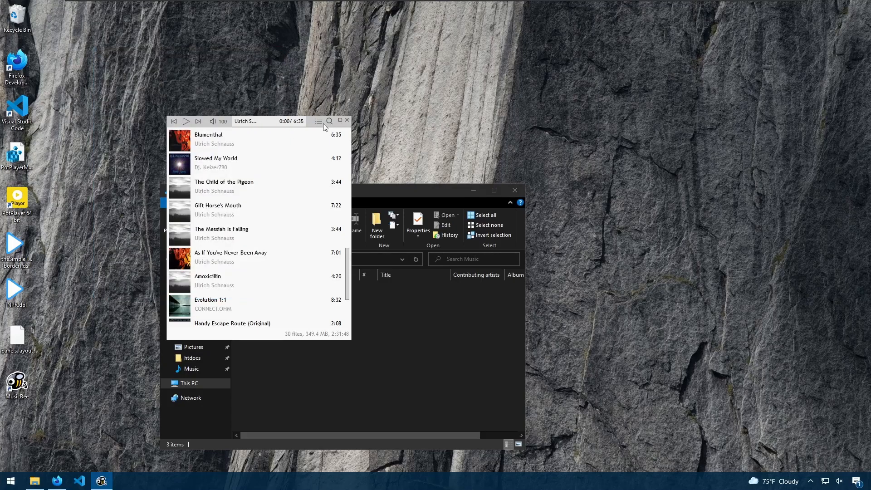
click(319, 121)
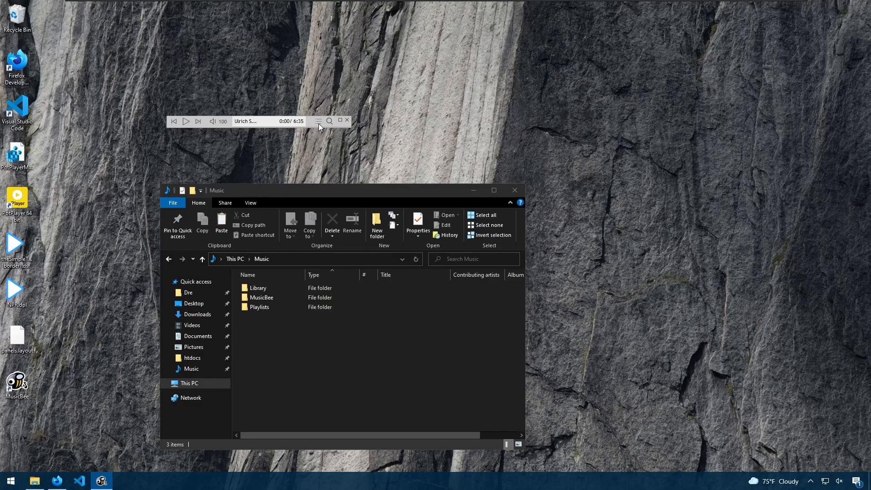
click(338, 122)
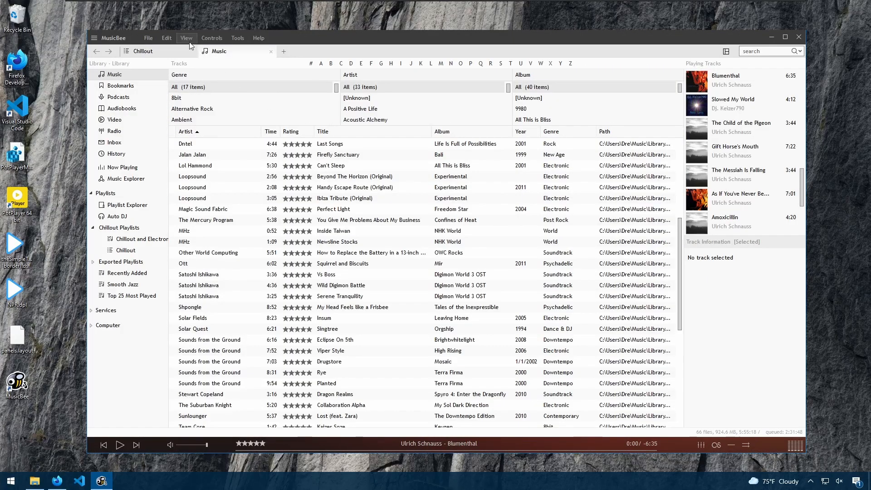
Set the mini player to show large album art in Layout (2) preferences.
click(186, 38)
mouse_move(167, 38)
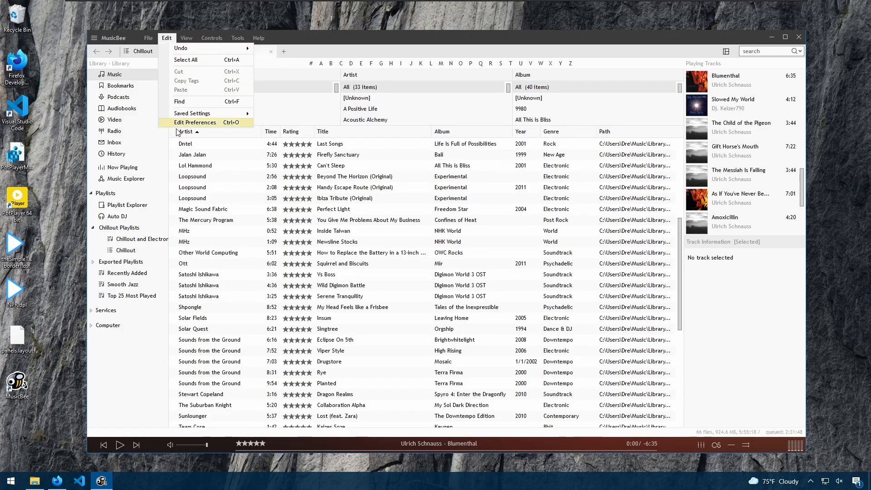
click(196, 122)
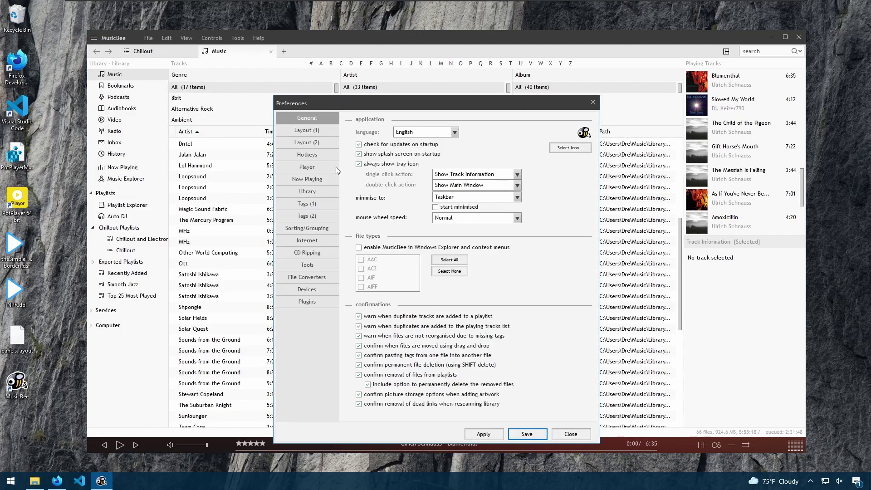
click(314, 143)
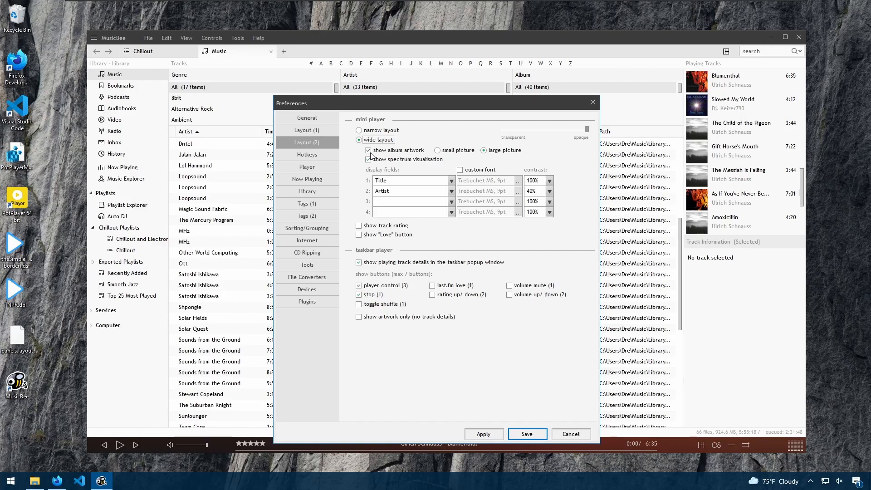
click(438, 150)
click(485, 151)
Keep the spectrum visualisation on and list the fields for display line 3.
click(372, 161)
click(370, 163)
click(451, 202)
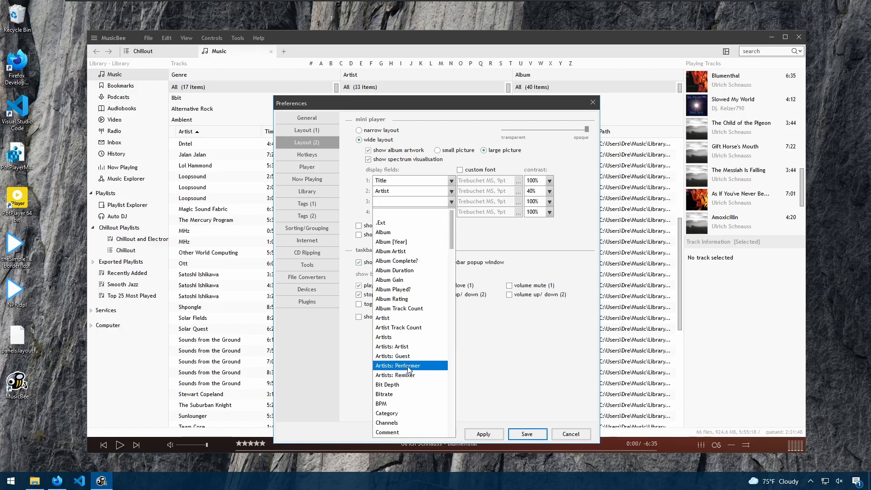
scroll(410, 368, down, 2)
scroll(398, 232, up, 2)
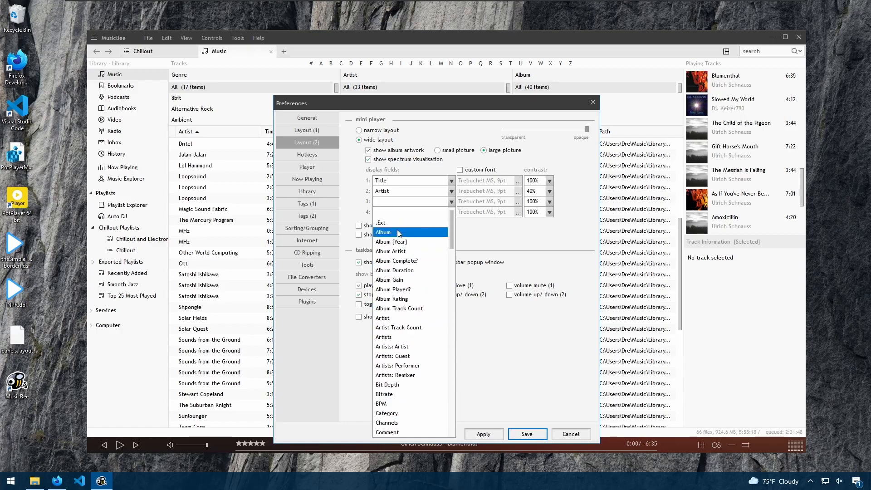
Show Album on line 3 with track rating, drop the taskbar stop button, show artwork only, and save.
click(397, 232)
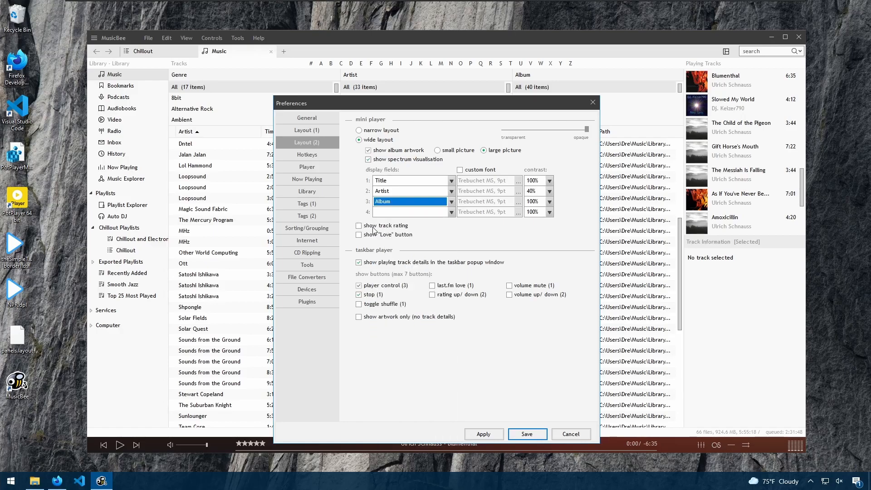
click(359, 225)
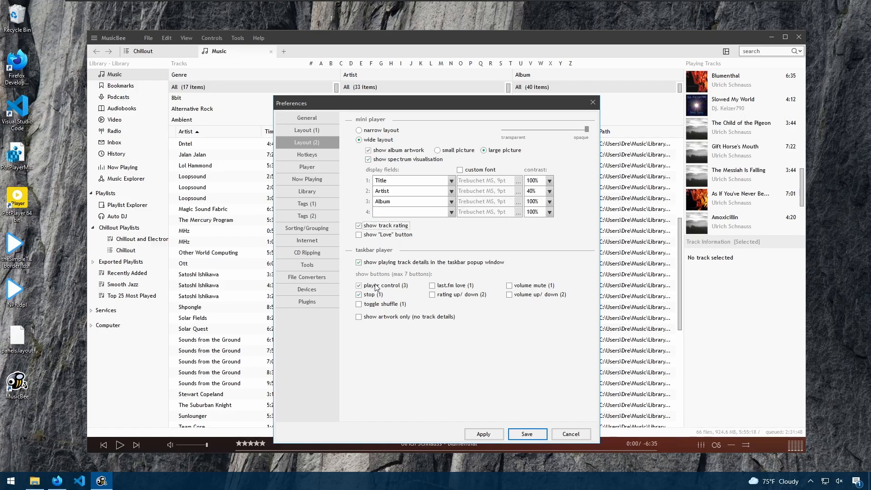
click(359, 317)
click(359, 294)
click(527, 435)
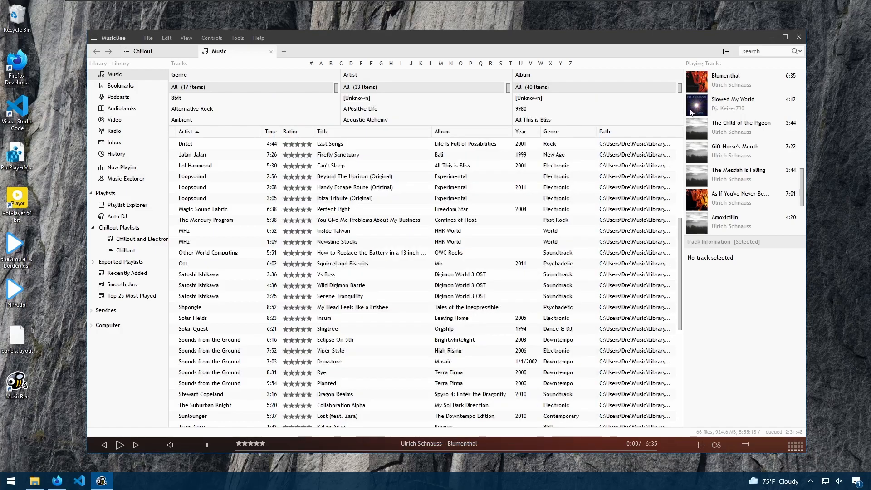
click(772, 38)
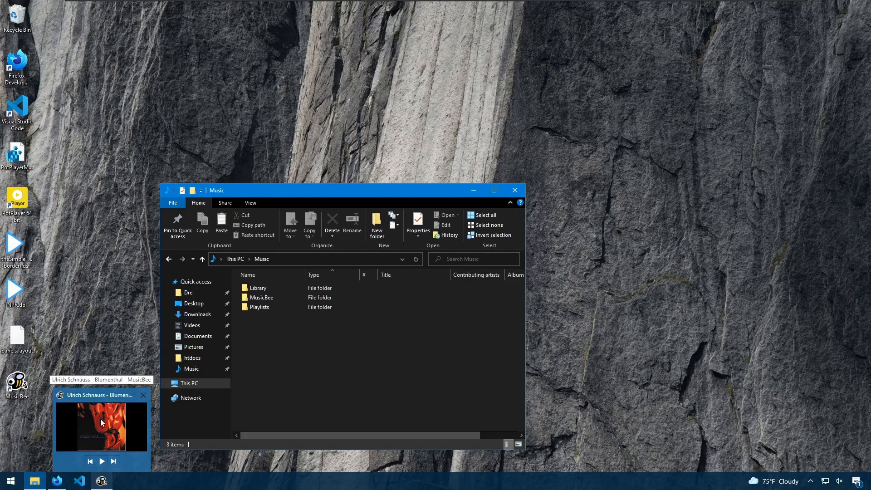
click(810, 482)
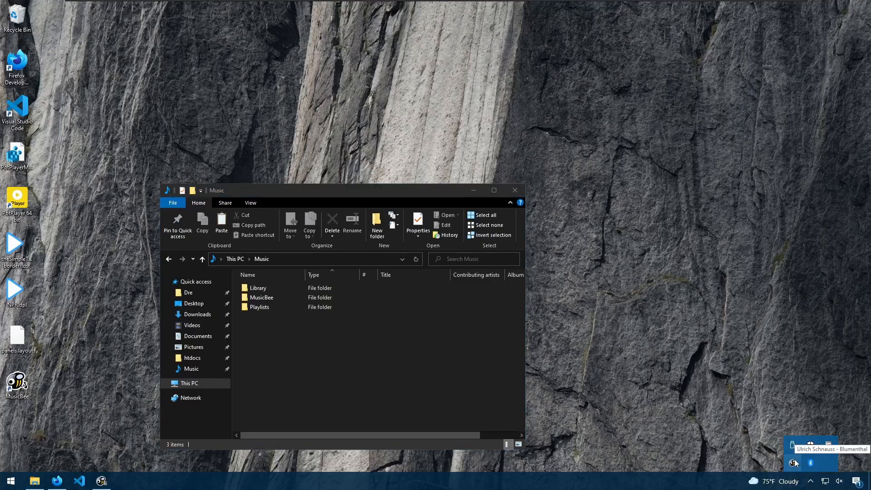
click(795, 464)
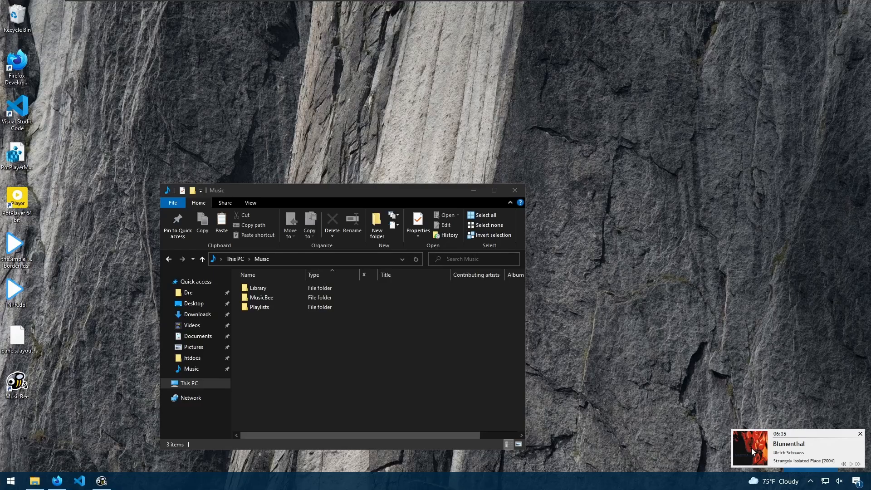
click(788, 452)
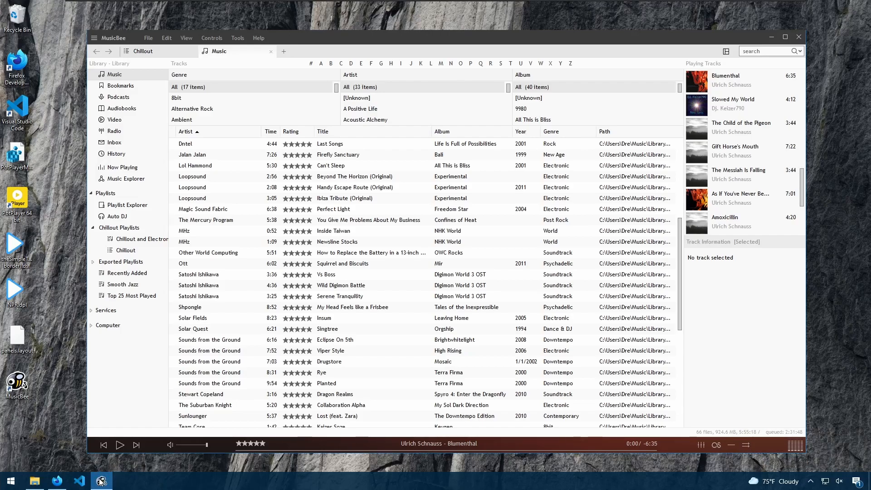
Tick stop, volume mute and volume up/down for the taskbar player, hitting the seven-button limit on shuffle.
click(166, 37)
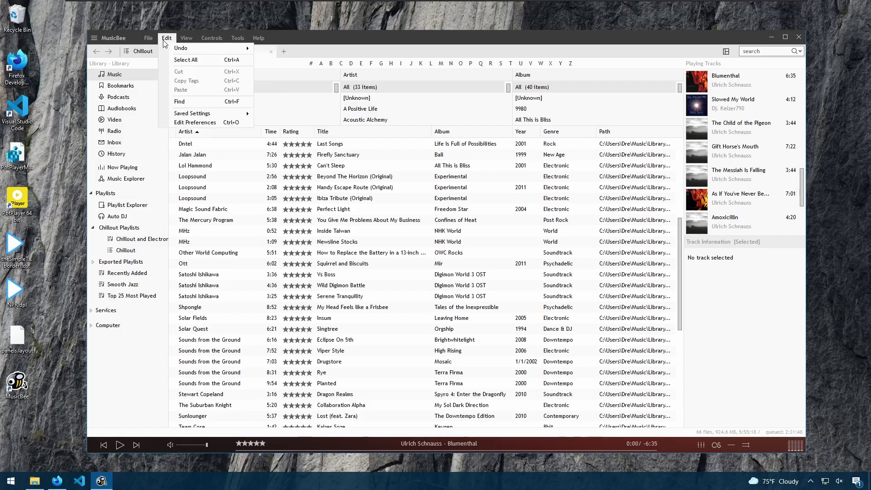
click(197, 126)
click(307, 143)
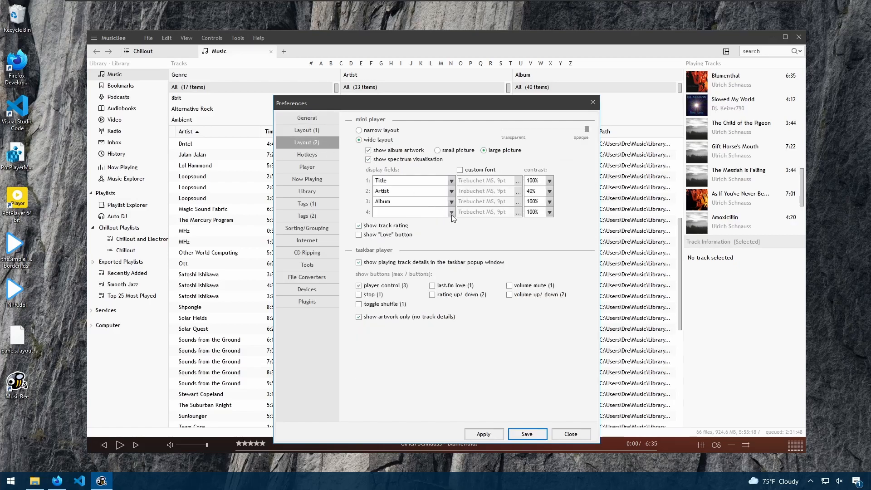
click(360, 294)
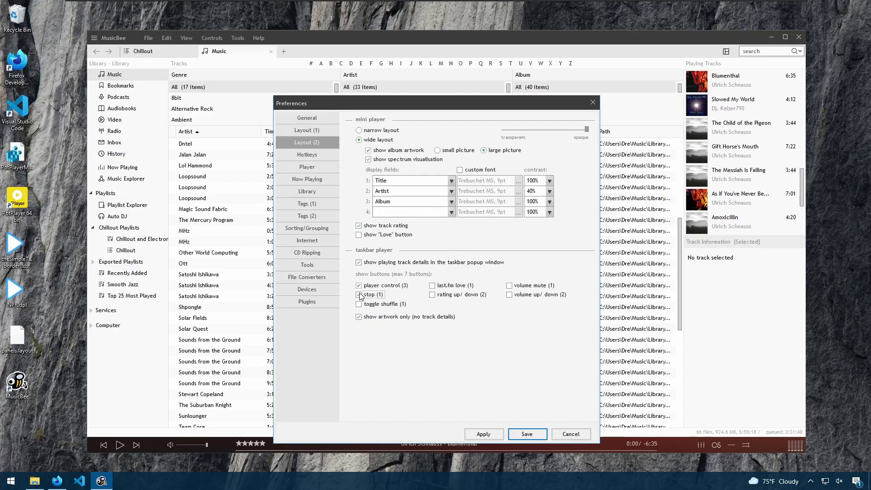
click(510, 286)
click(510, 294)
click(360, 304)
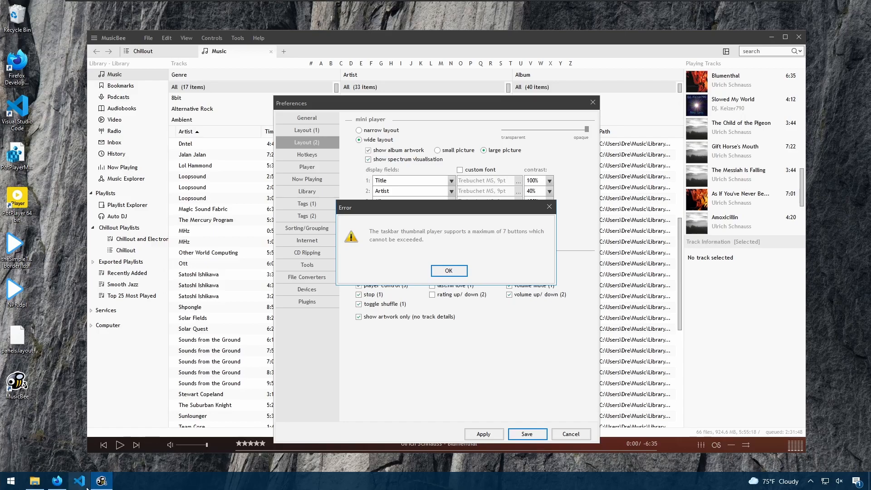
click(449, 271)
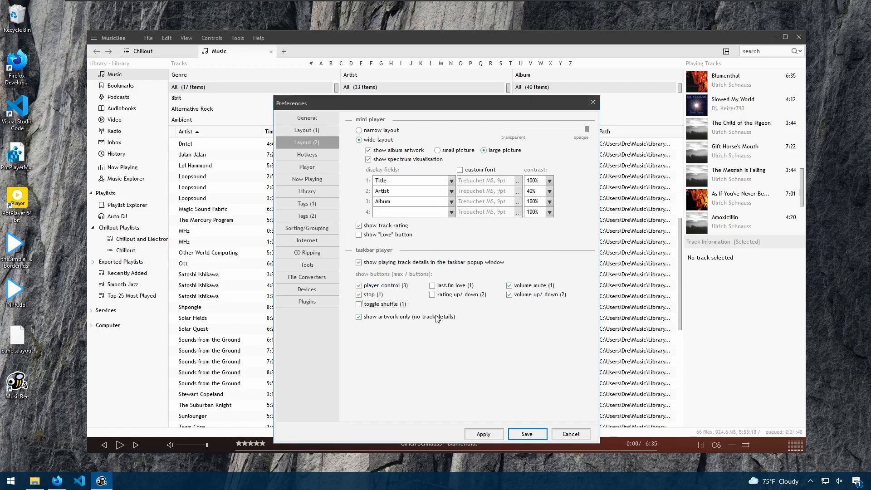
Swap the stop button for the shuffle toggle on the taskbar player and save.
click(360, 295)
click(367, 307)
click(526, 434)
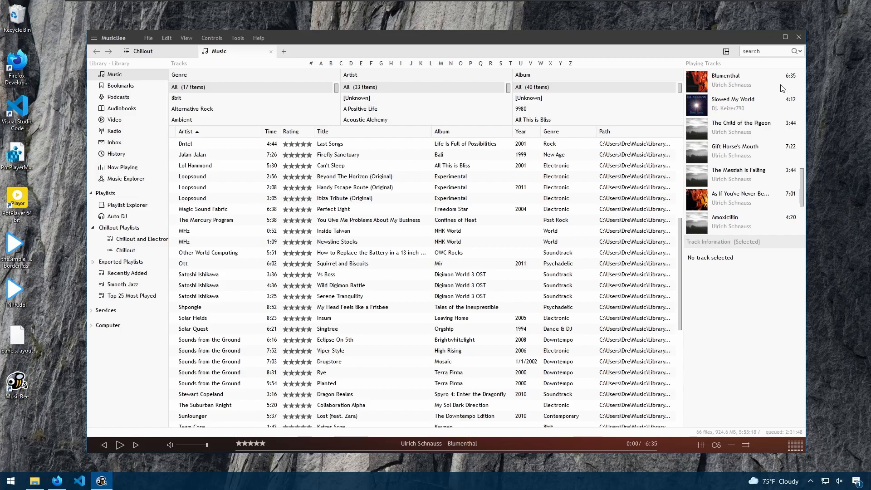
Preview the taskbar player controls, then return to the mini player and taskbar layout settings.
click(771, 37)
mouse_move(101, 481)
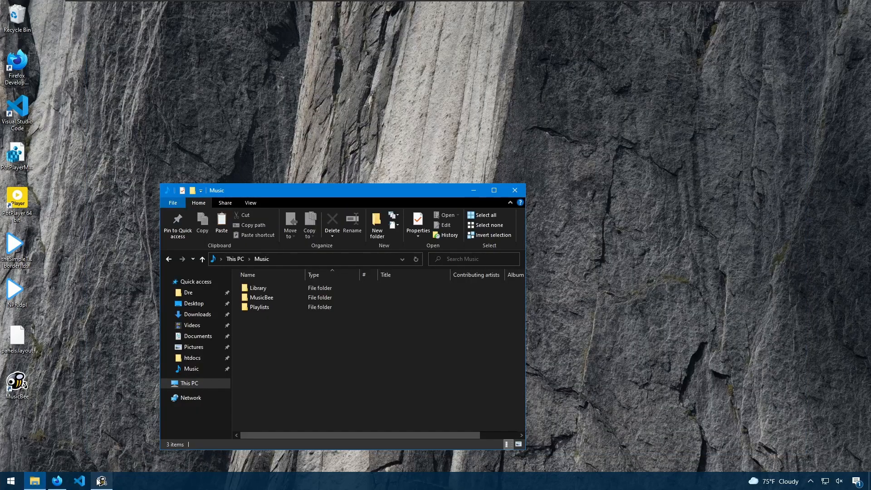
mouse_move(100, 423)
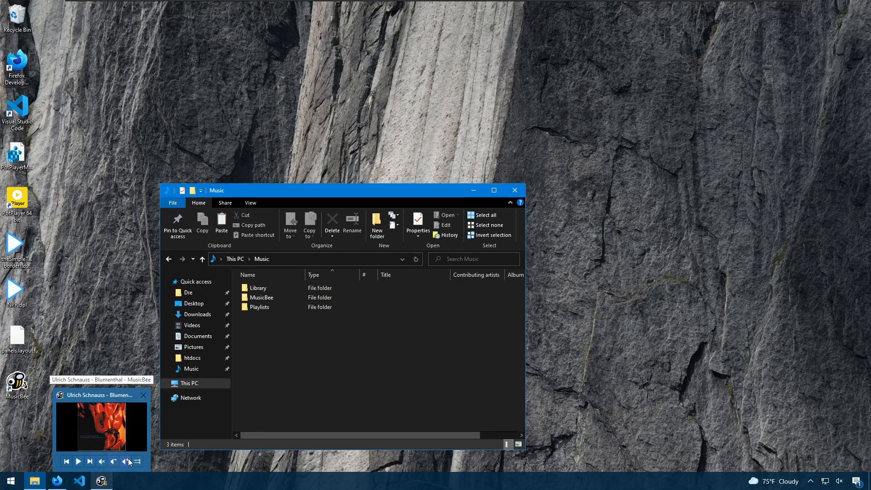
click(103, 426)
click(166, 37)
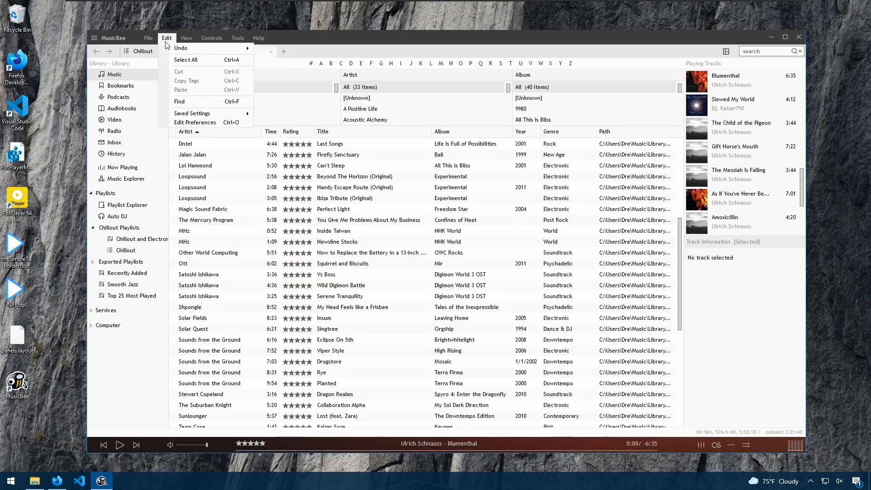
key(Escape)
key(ctrl+o)
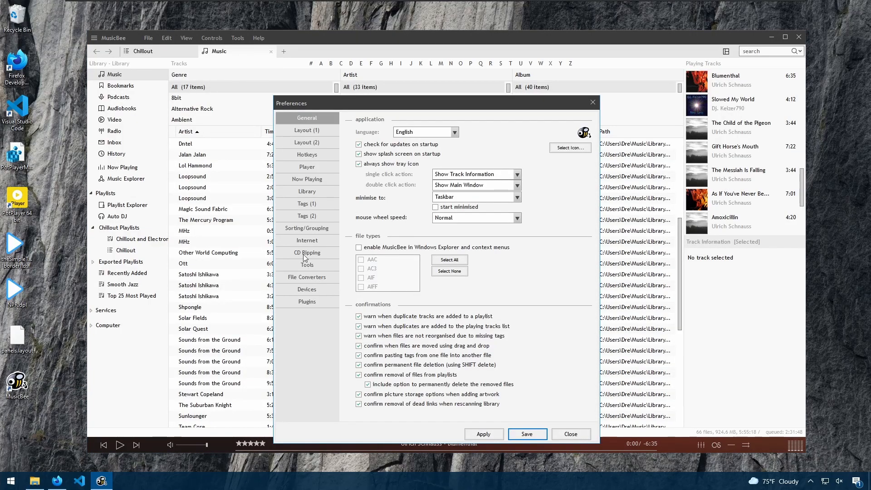
click(315, 143)
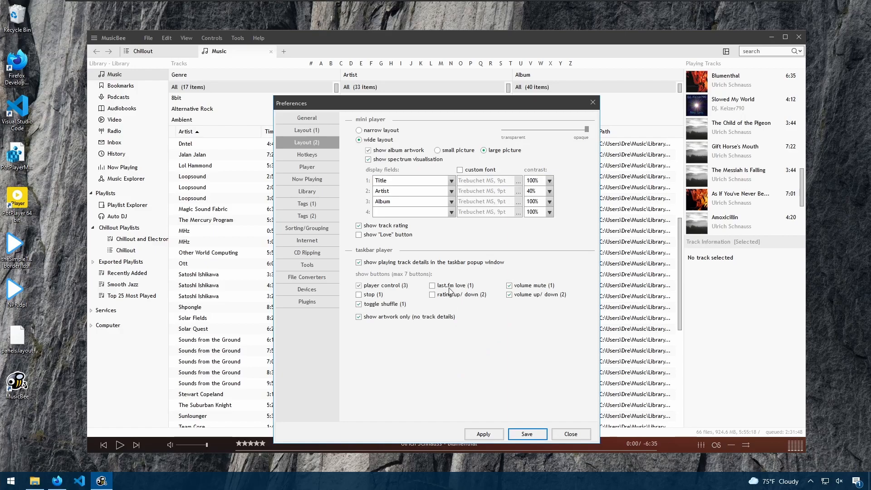
Untick the shuffle toggle and volume buttons for the taskbar player, apply and save.
click(371, 304)
click(524, 295)
click(483, 434)
click(526, 434)
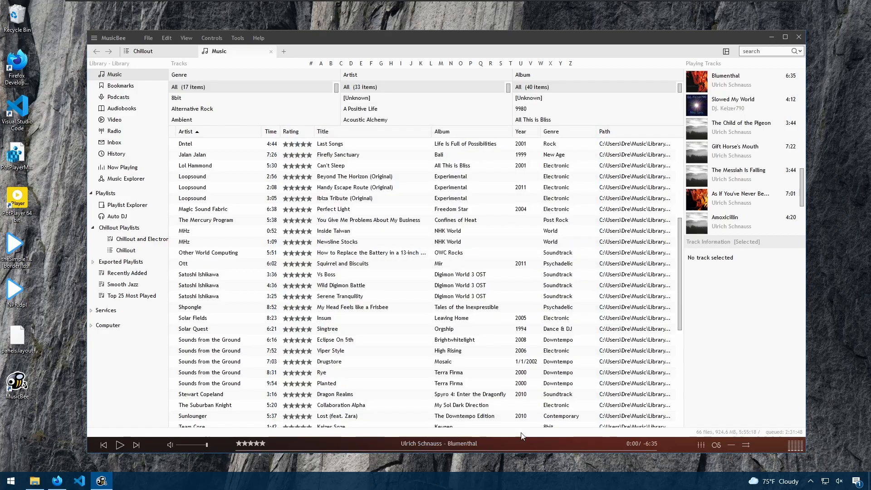